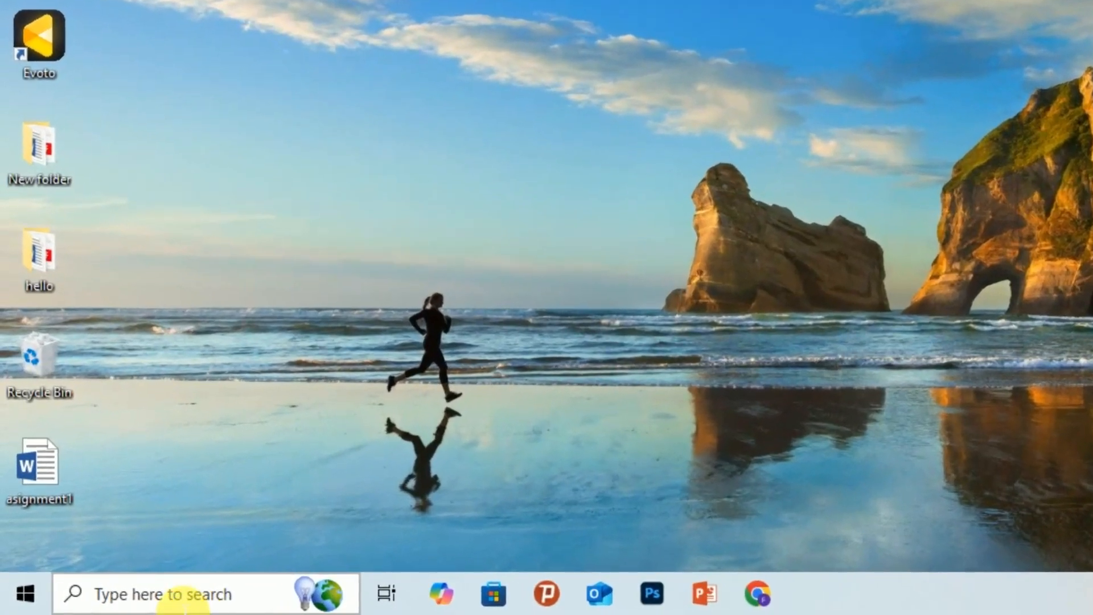
# - Search Windows for "storage" and open the Storage settings
pyautogui.click(181, 595)
pyautogui.write('stora')
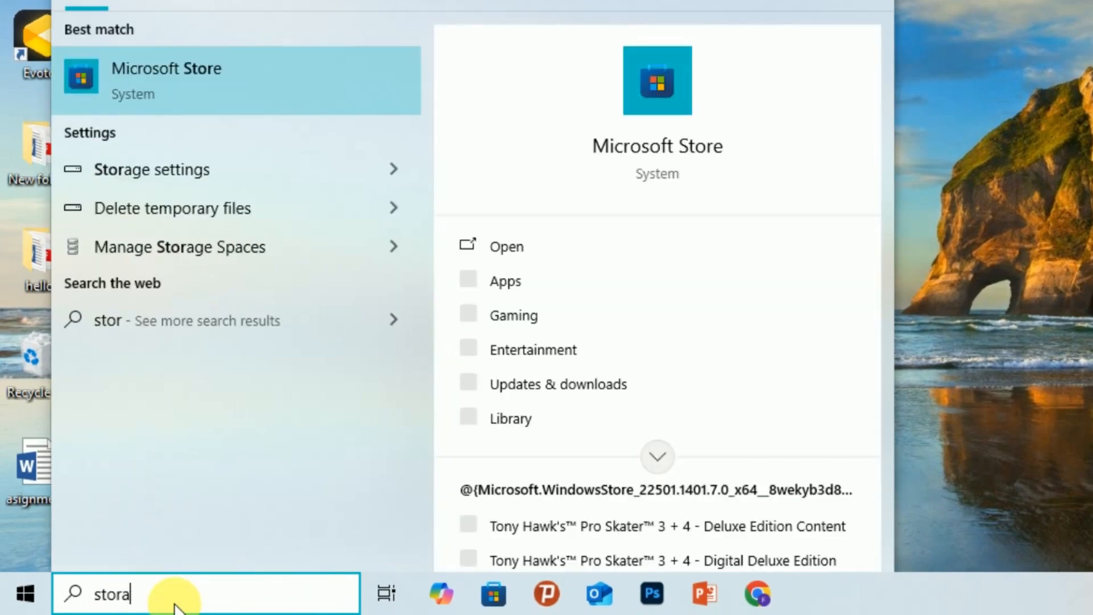
pyautogui.write('ge')
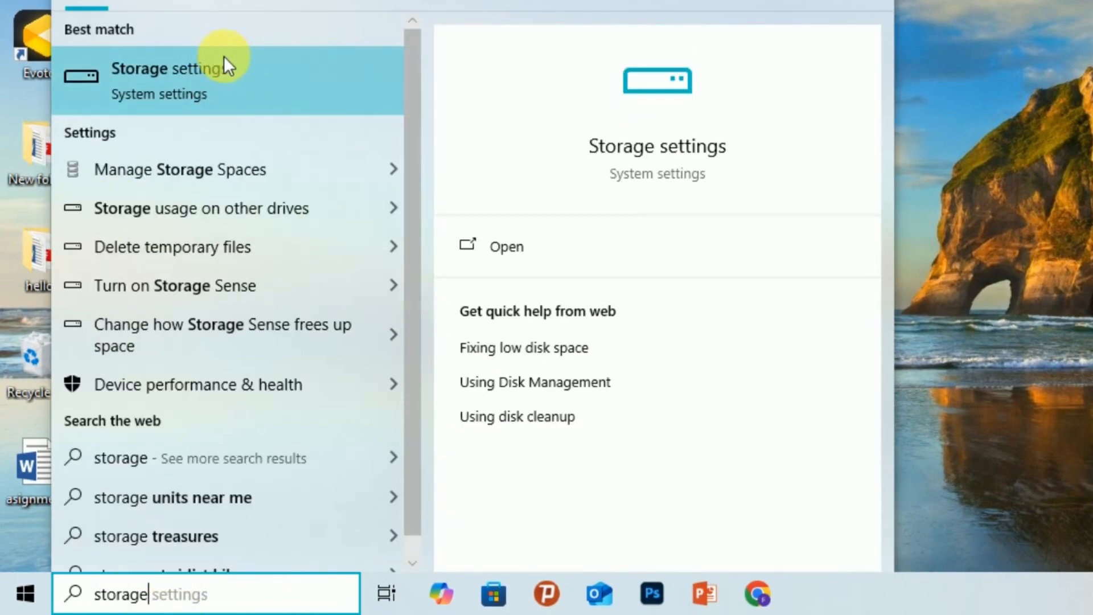
pyautogui.click(198, 75)
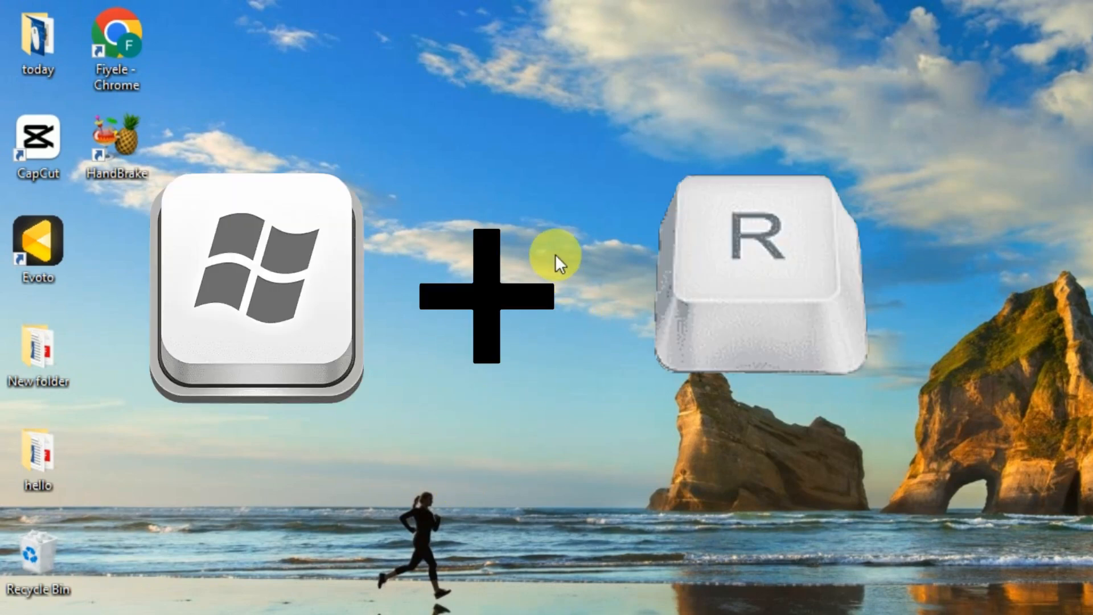
# - Open the Windows Temp folder by running the command temp from the Run dialog
pyautogui.press('super+r')
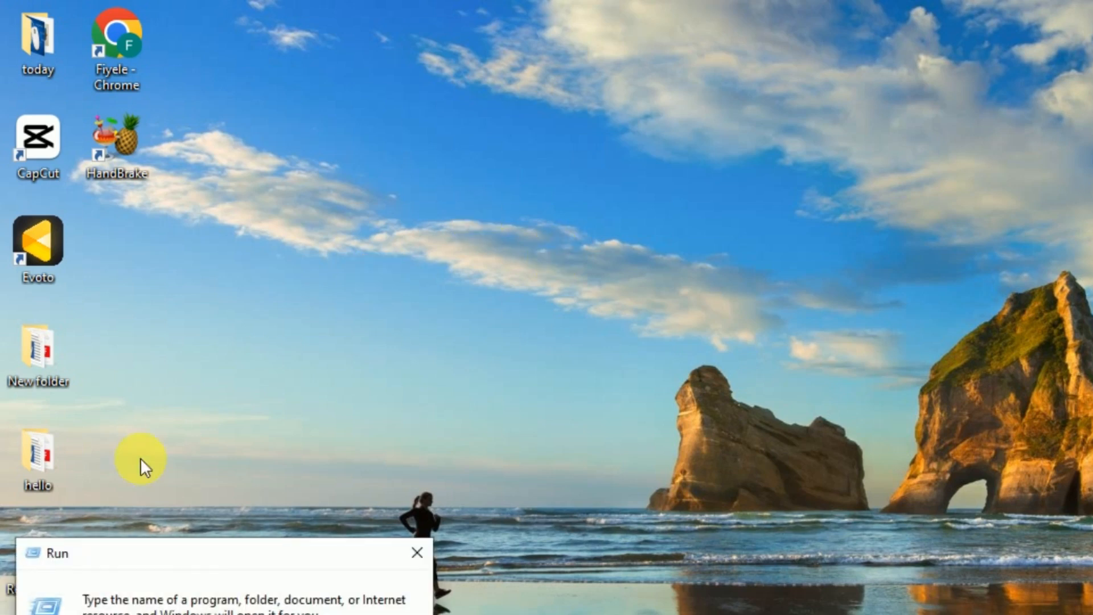
pyautogui.moveTo(144, 555); pyautogui.dragTo(392, 226)
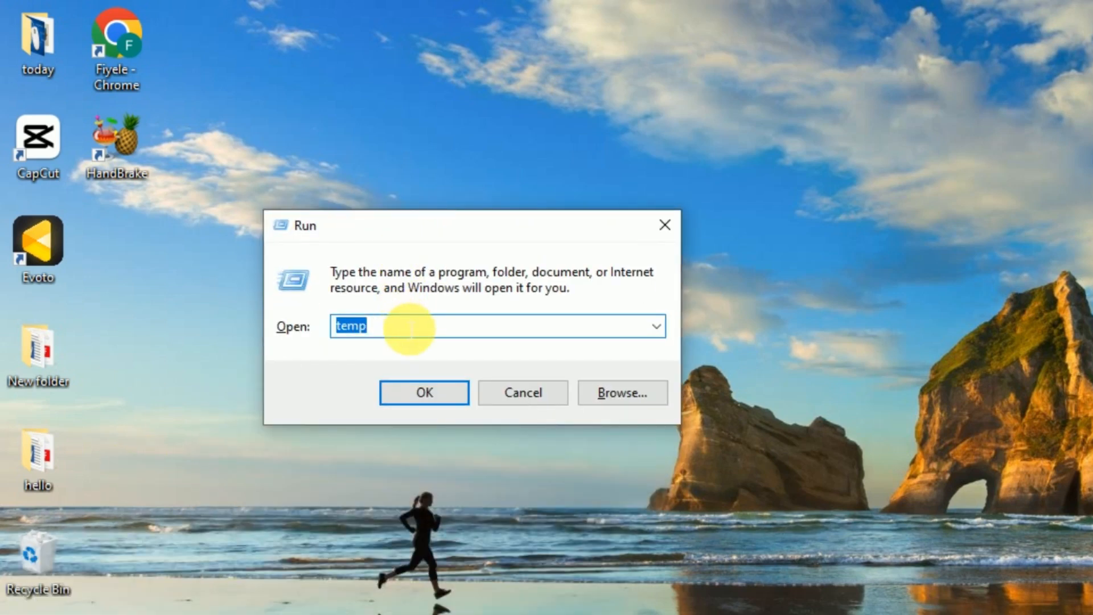
pyautogui.press('BackSpace')
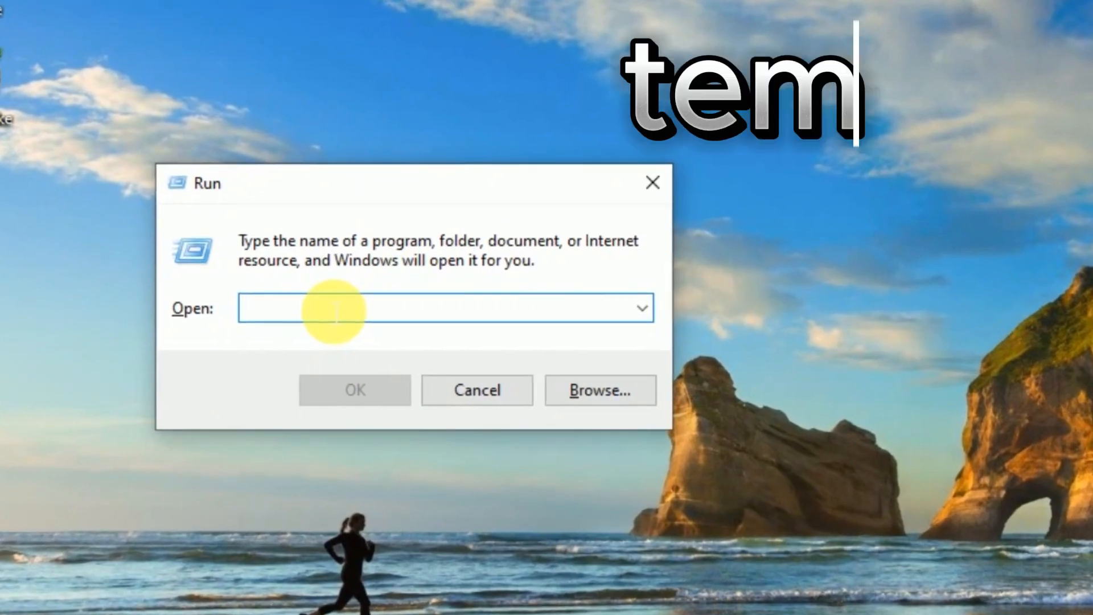
pyautogui.write('temp')
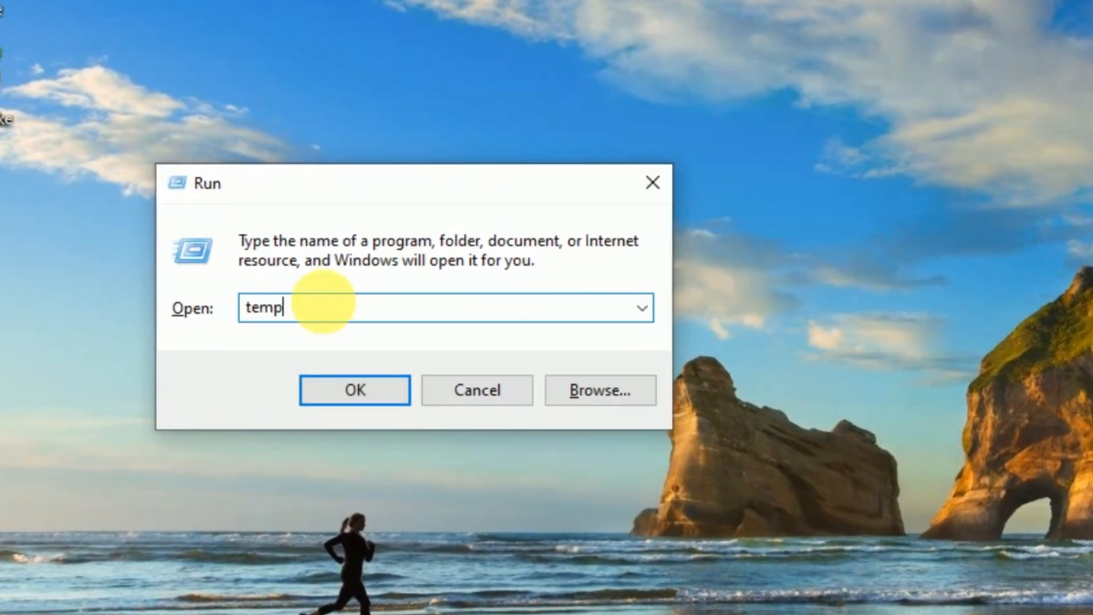
pyautogui.click(365, 400)
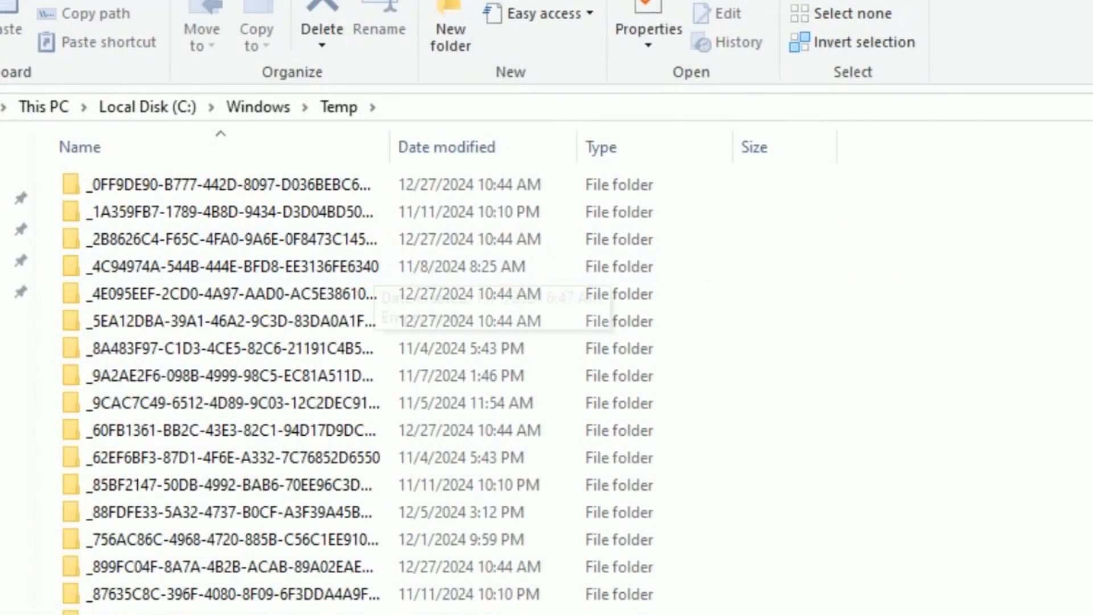
# - Permanently delete all items in the Windows Temp folder, bypassing the Recycle Bin
pyautogui.scroll(-1, 365, 387)
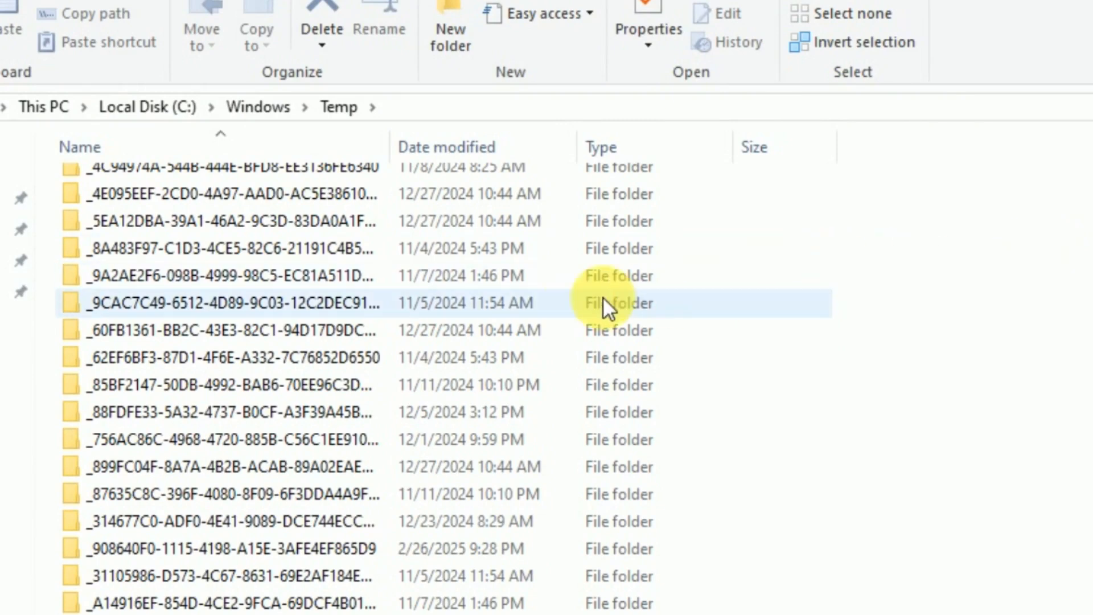
pyautogui.click(494, 280)
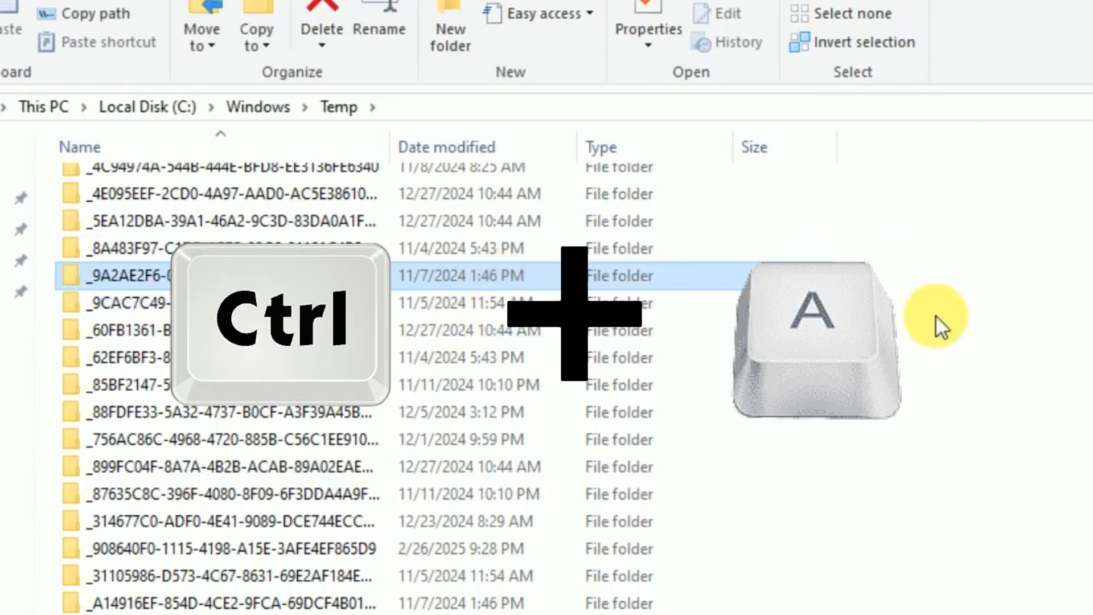
pyautogui.hotkey('ctrl', 'a')
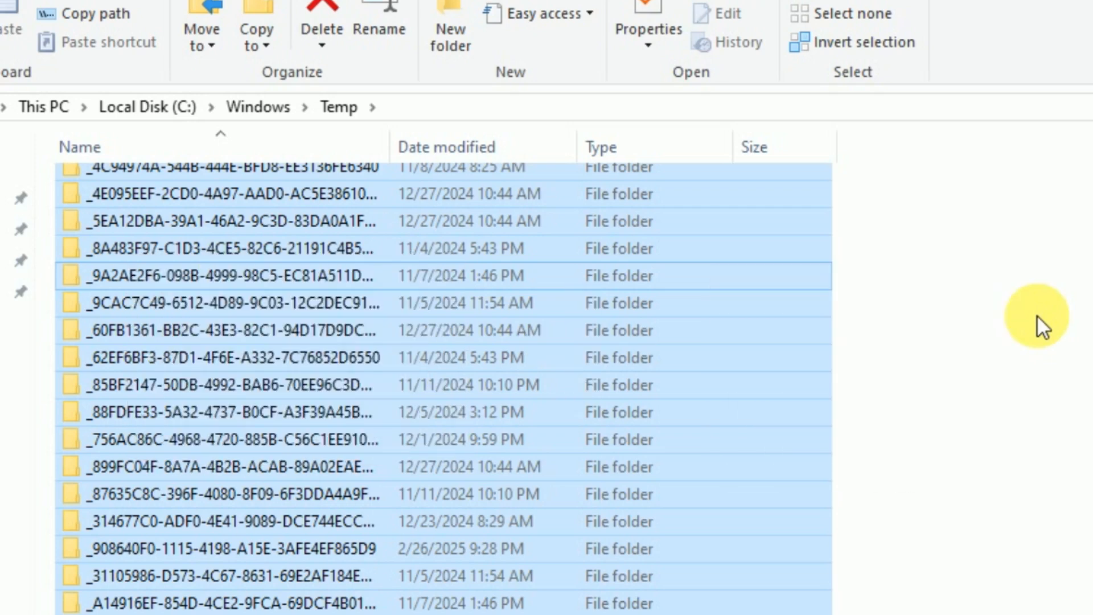
pyautogui.hotkey('shift', 'Delete')
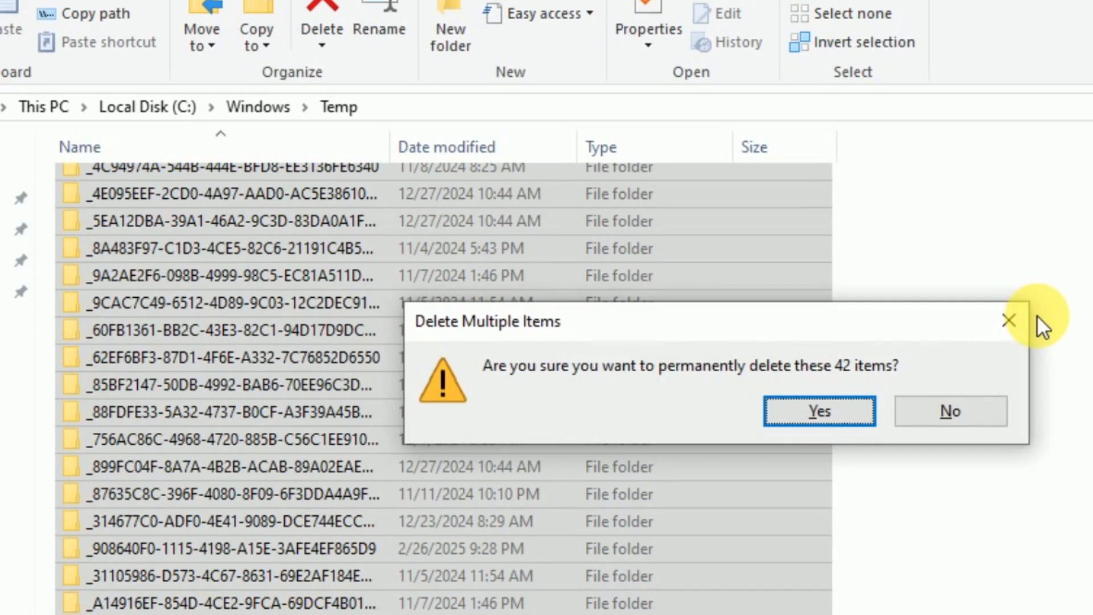
pyautogui.click(840, 415)
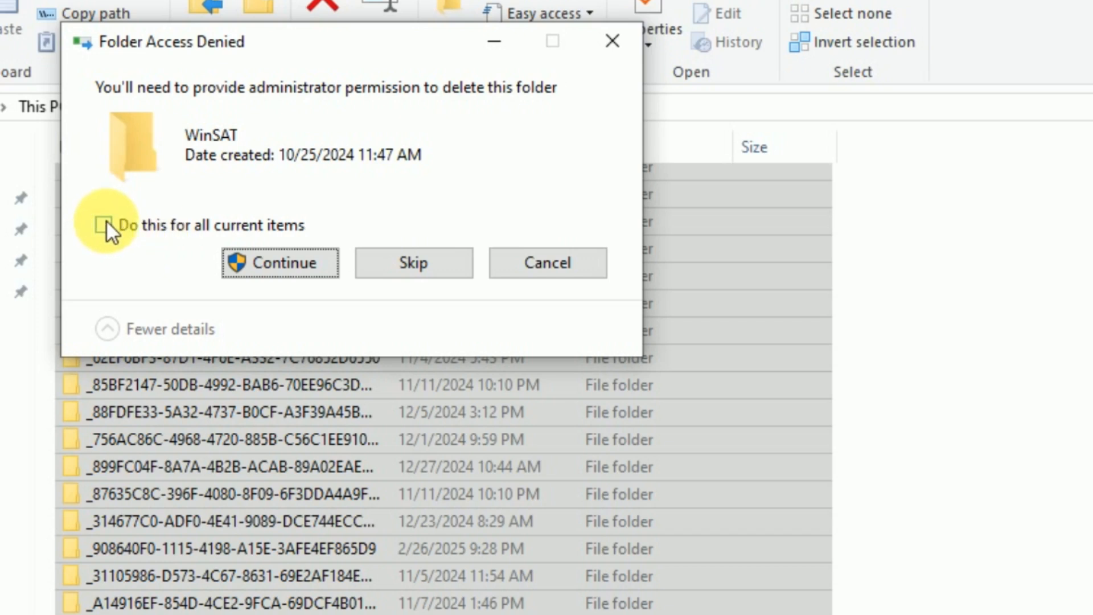
# - Skip the access-denied and in-use items for all current items, and close the Temp folder window
pyautogui.click(102, 225)
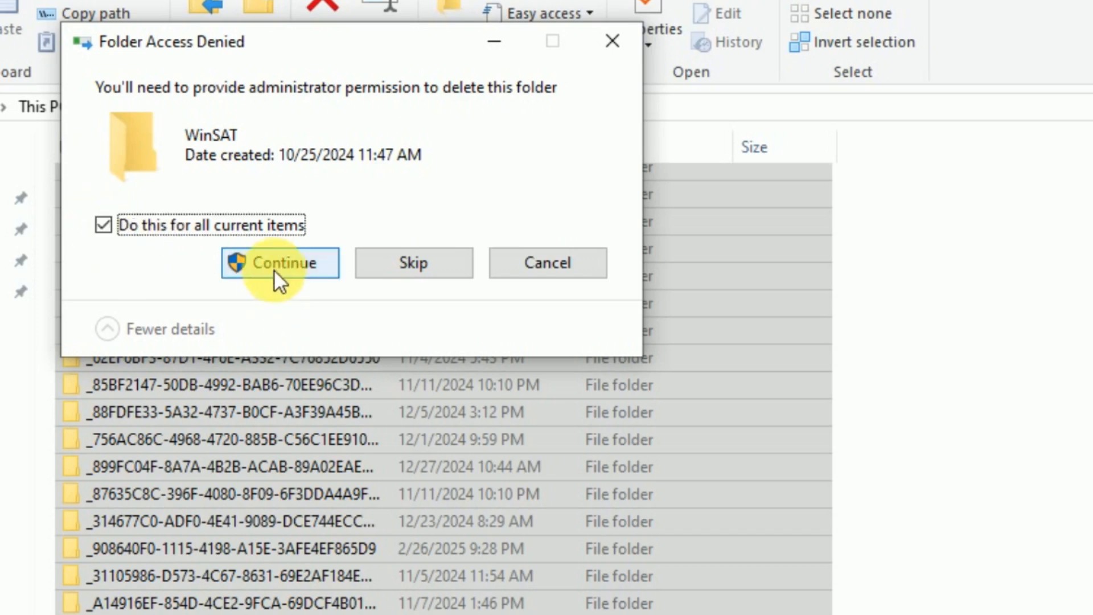
pyautogui.click(400, 262)
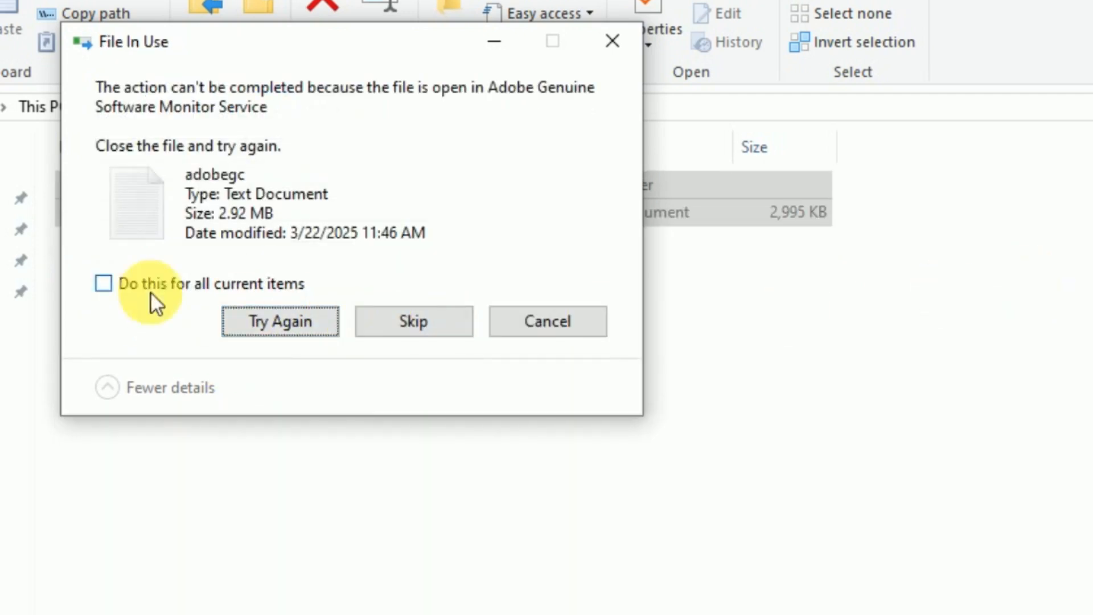
pyautogui.click(112, 285)
pyautogui.click(367, 323)
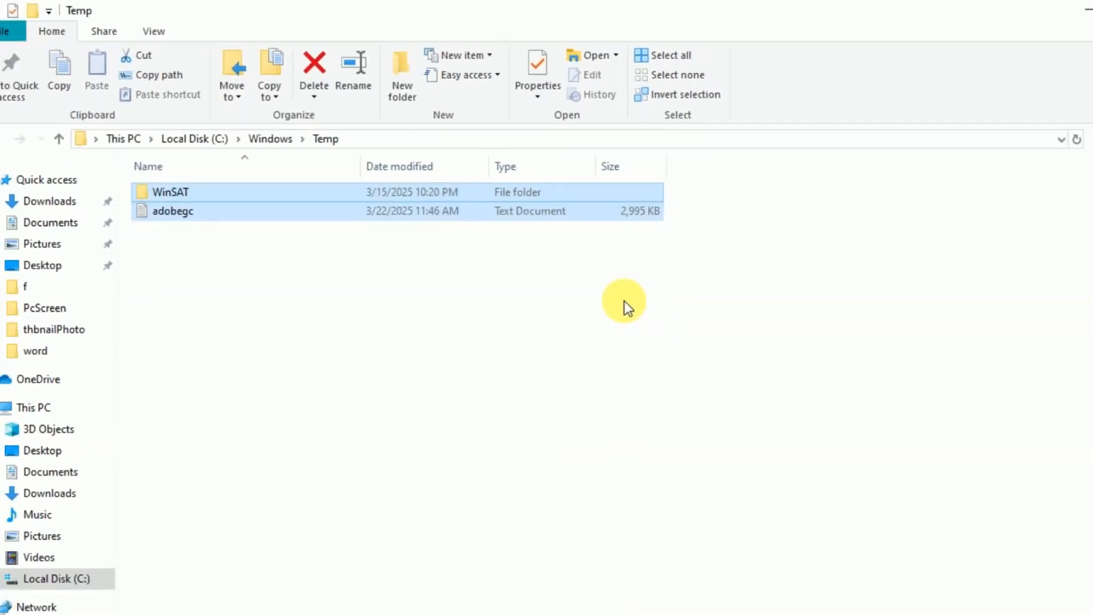
pyautogui.click(713, 436)
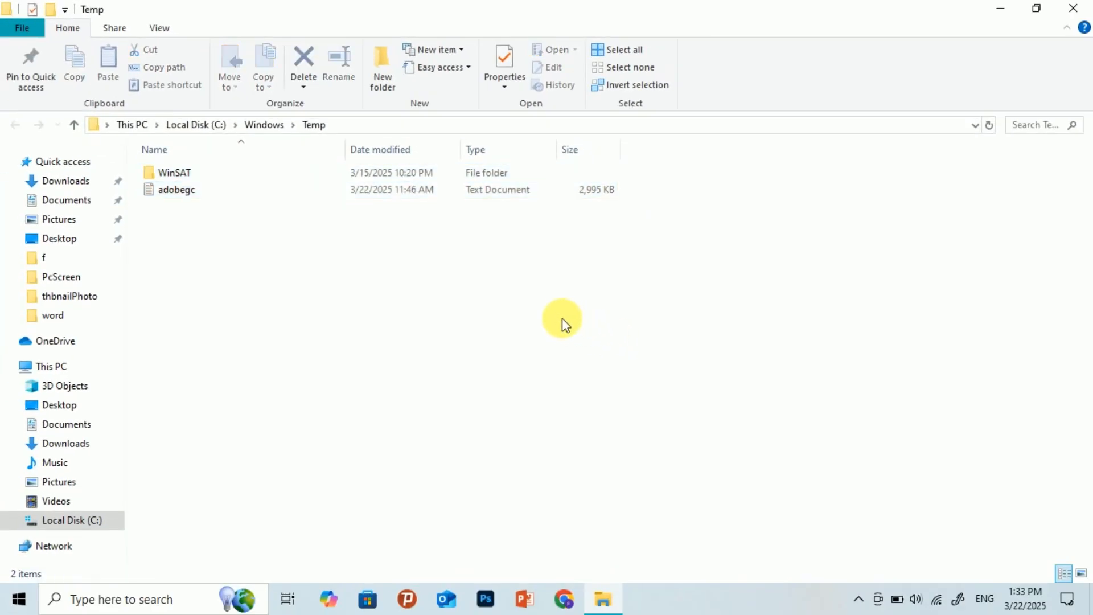
pyautogui.click(1074, 8)
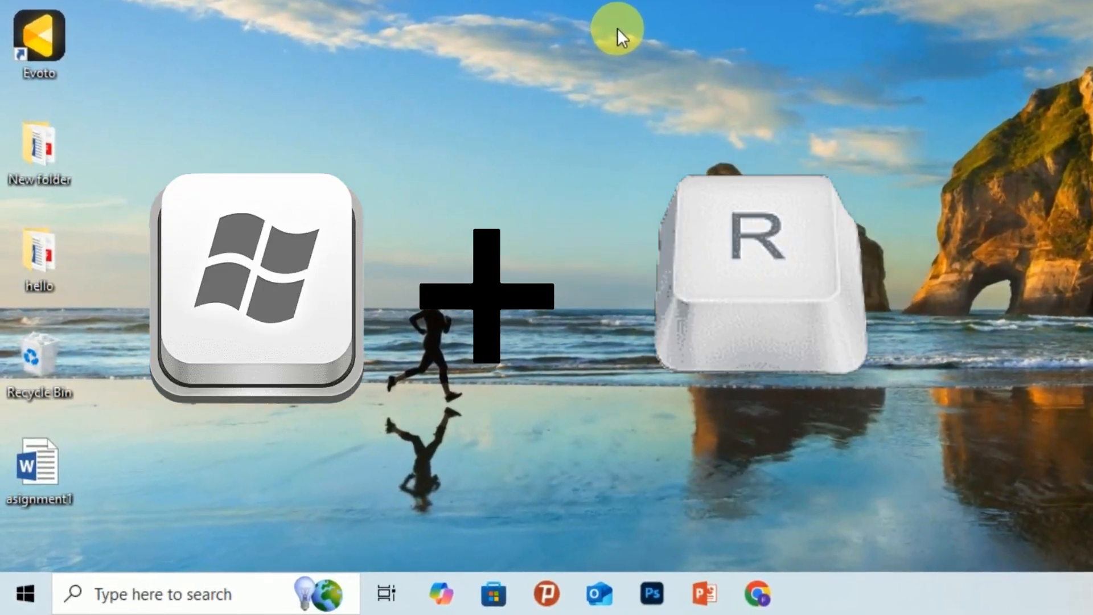
# - Open the user's local Temp folder by running %temp% from the Run dialog
pyautogui.press('super+r')
pyautogui.click(564, 316)
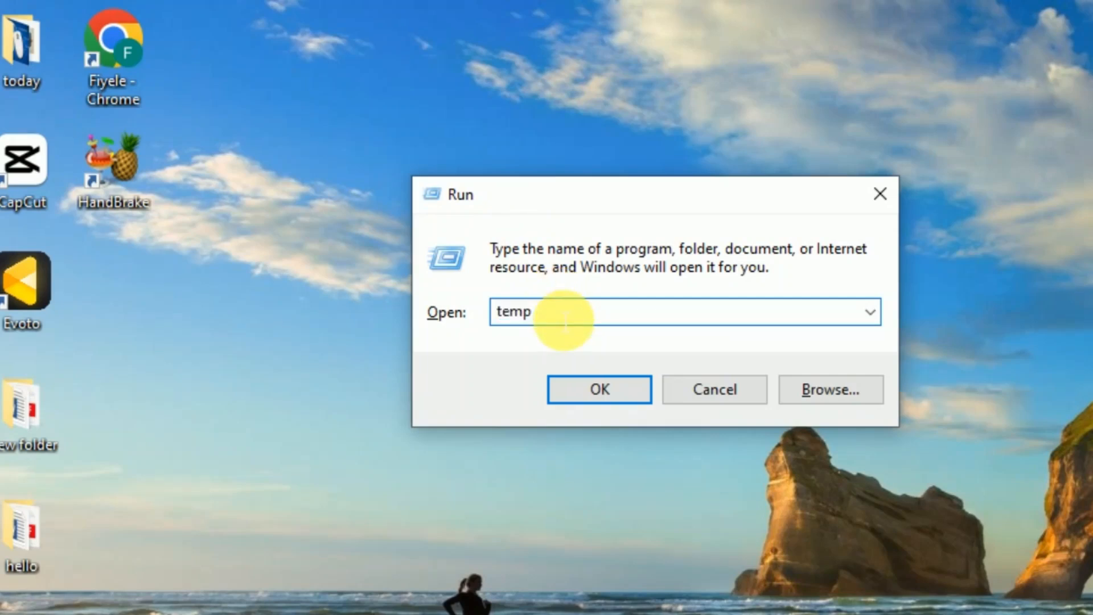
pyautogui.press('BackSpace')
pyautogui.press('BackSpace')
pyautogui.press('BackSpace')
pyautogui.press('BackSpace')
pyautogui.write('t')
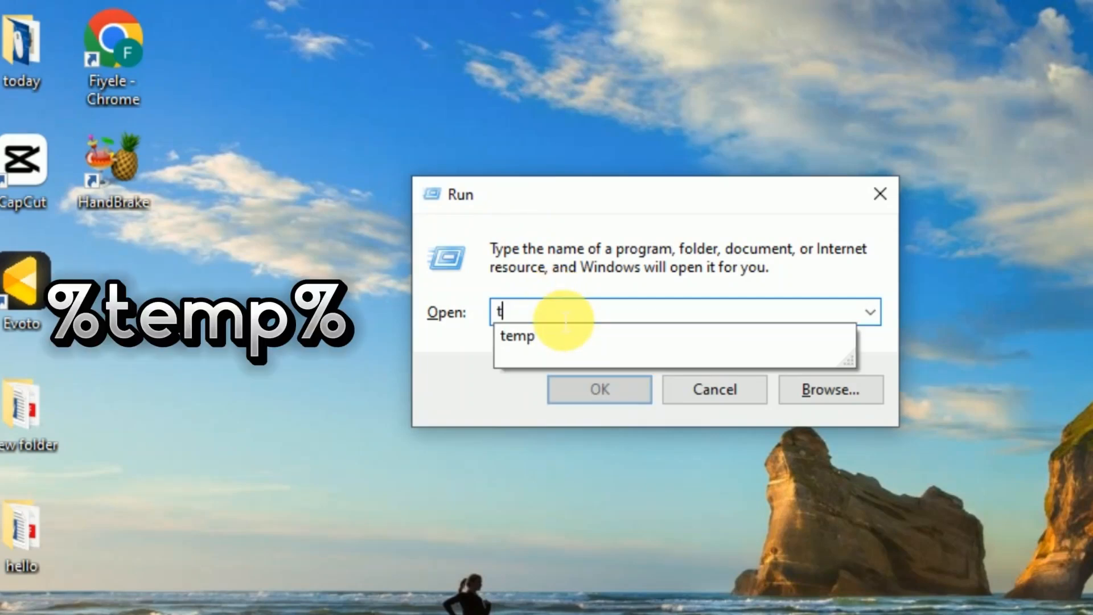
pyautogui.write('emp')
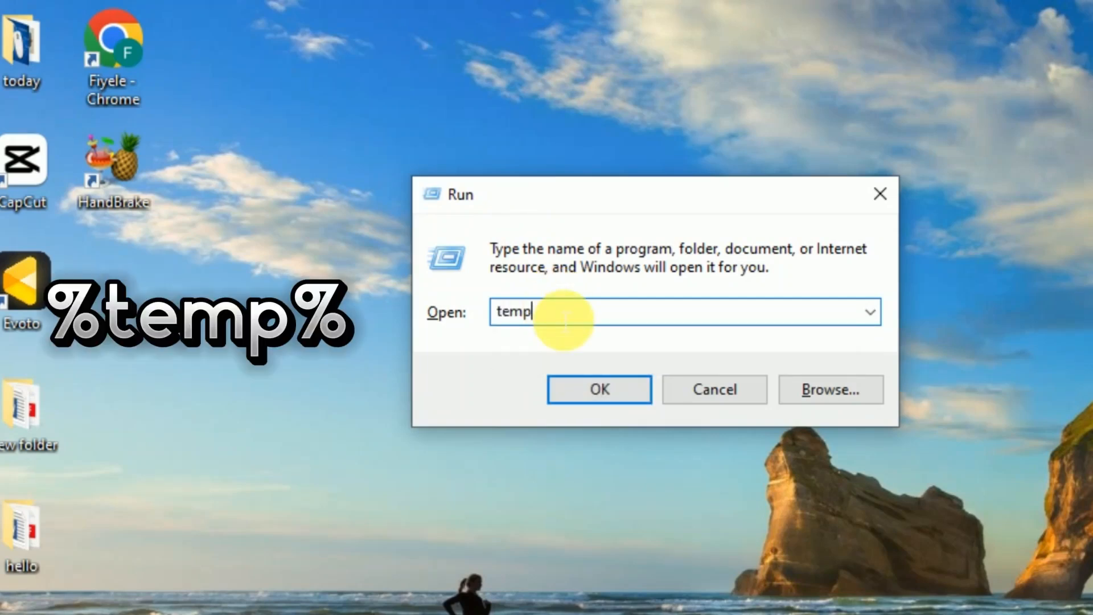
pyautogui.write('%')
pyautogui.press('Left')
pyautogui.press('Left')
pyautogui.press('Left')
pyautogui.press('Left')
pyautogui.press('Left')
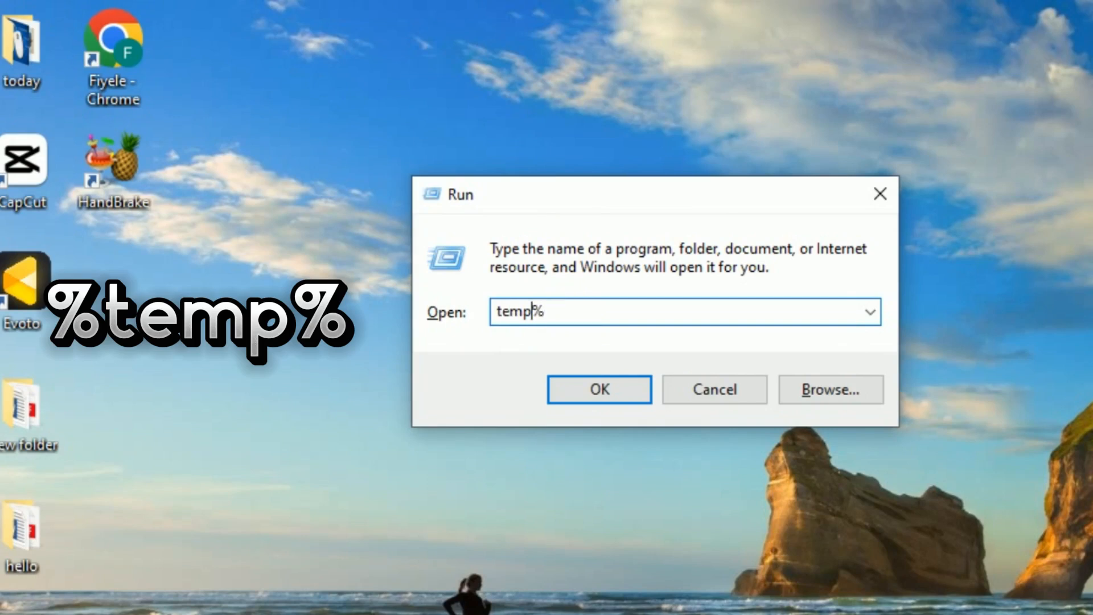
pyautogui.write('%')
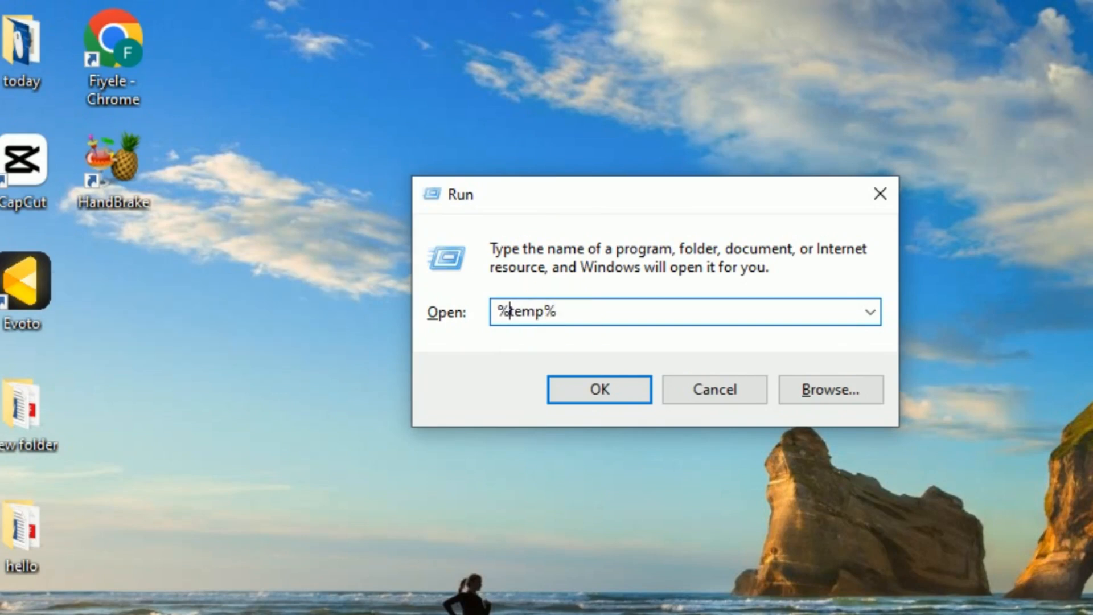
pyautogui.click(592, 387)
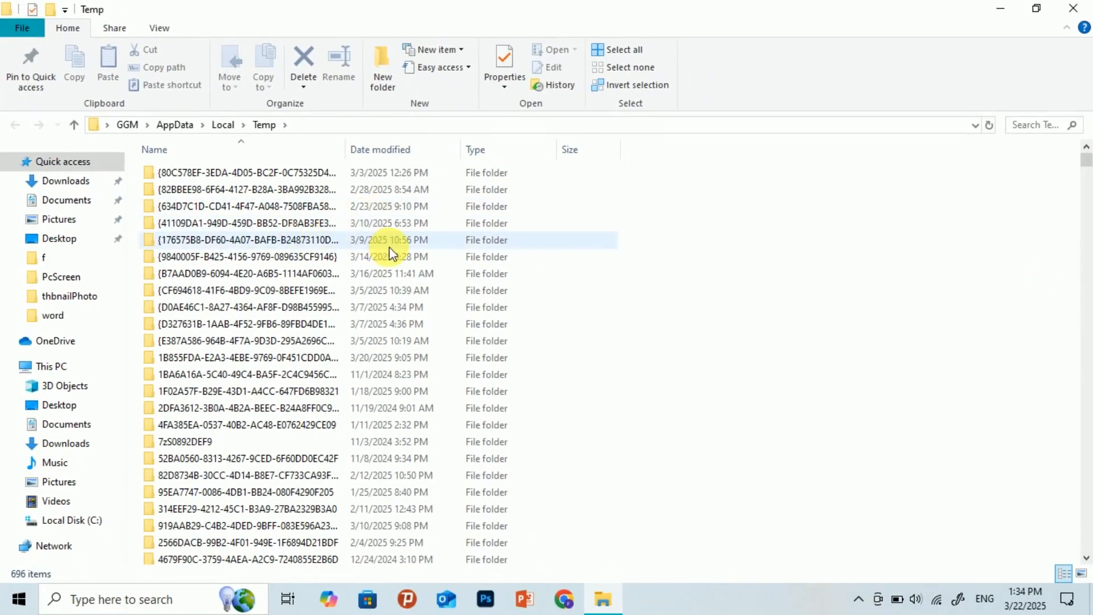
# - Permanently delete all items in the user's AppData Local Temp folder
pyautogui.click(436, 223)
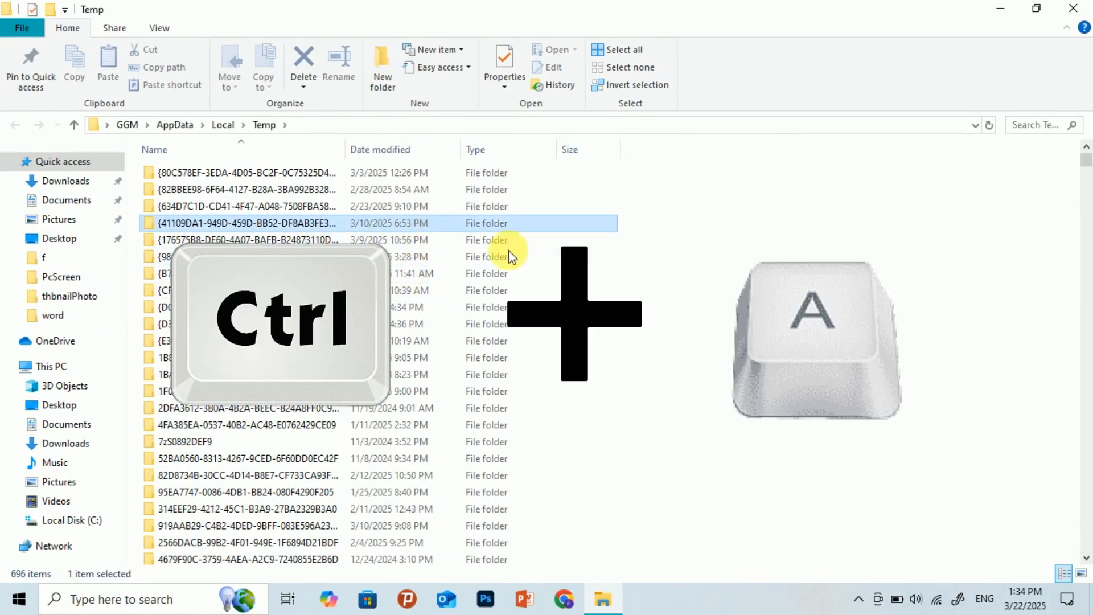
pyautogui.hotkey('ctrl', 'a')
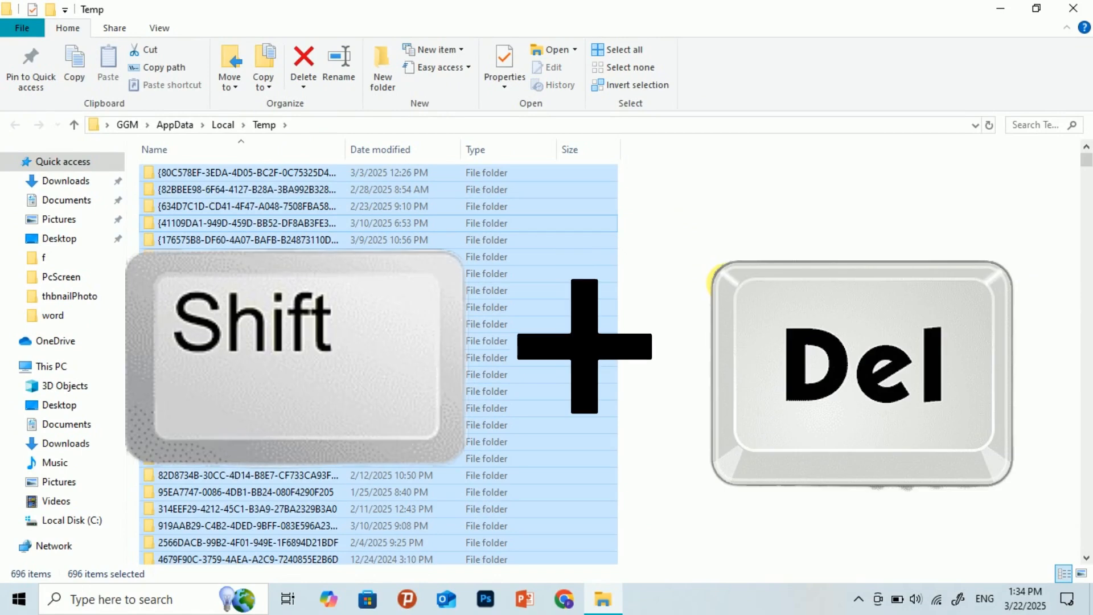
pyautogui.hotkey('shift', 'Delete')
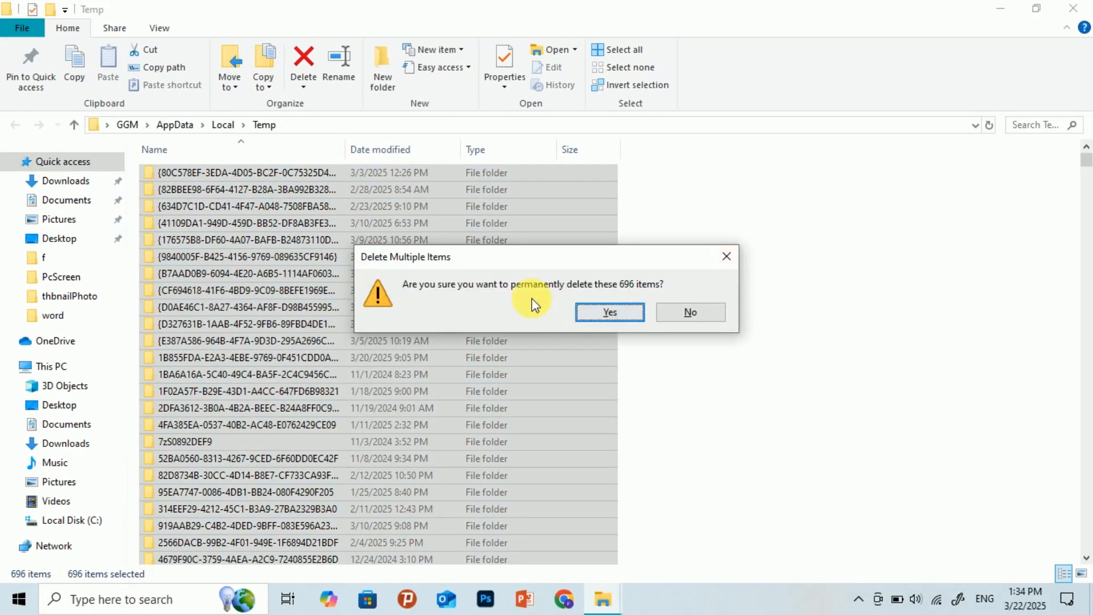
pyautogui.click(612, 314)
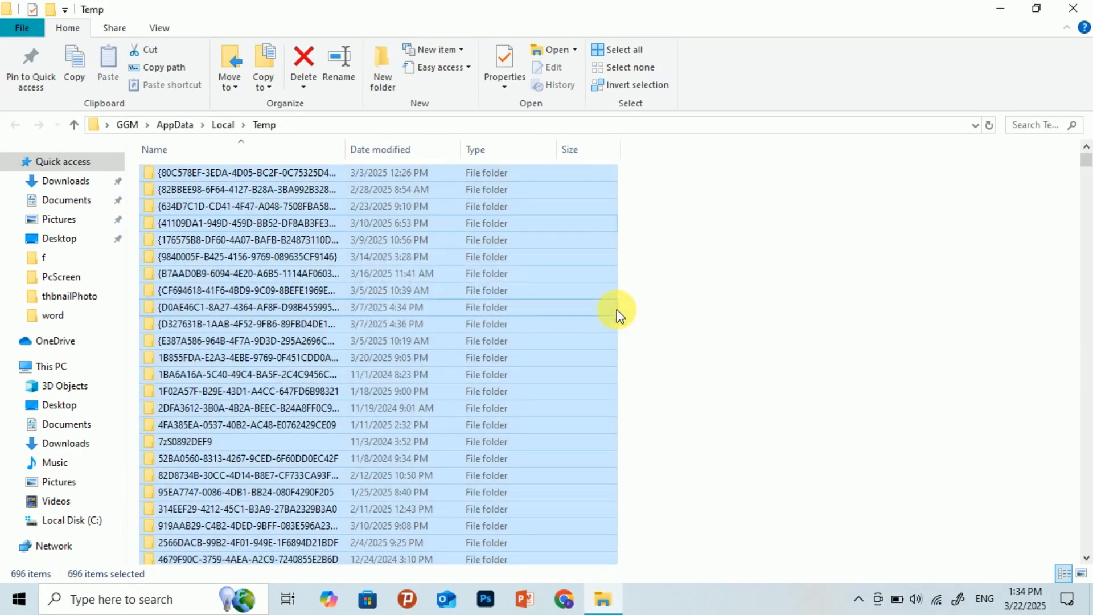
# - Skip the items needing administrator permission and the in-use files for all current items, and review what remains in the folder
pyautogui.click(404, 199)
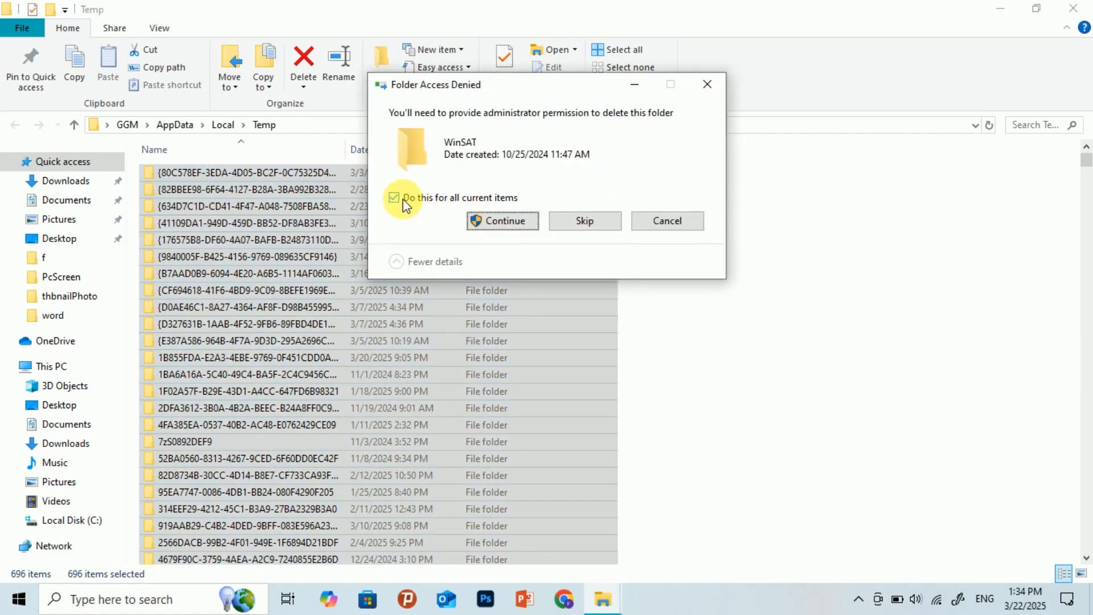
pyautogui.click(584, 222)
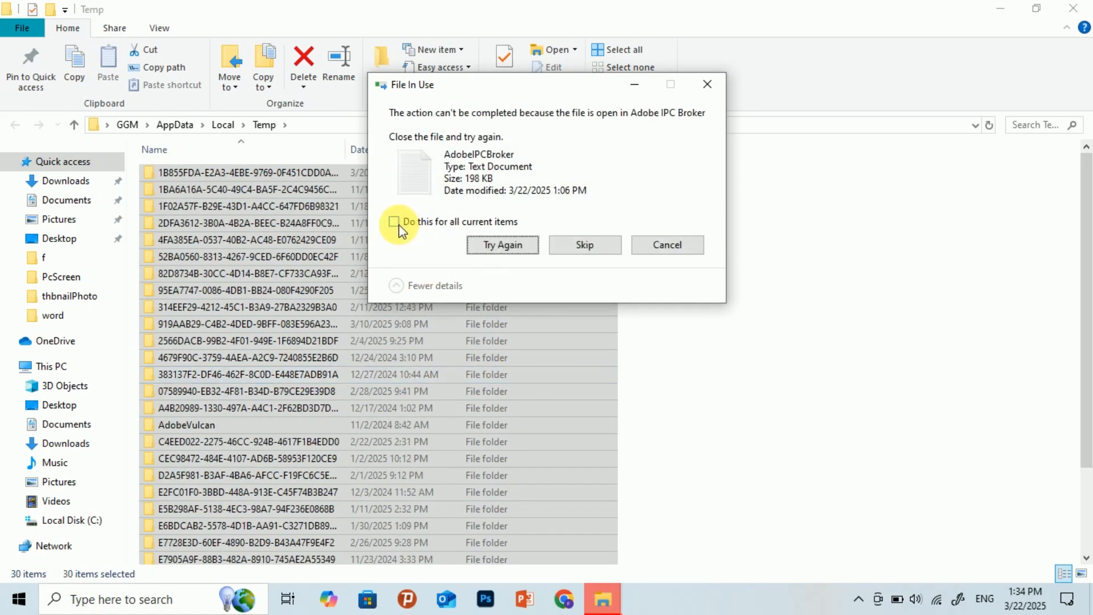
pyautogui.click(394, 223)
pyautogui.click(575, 246)
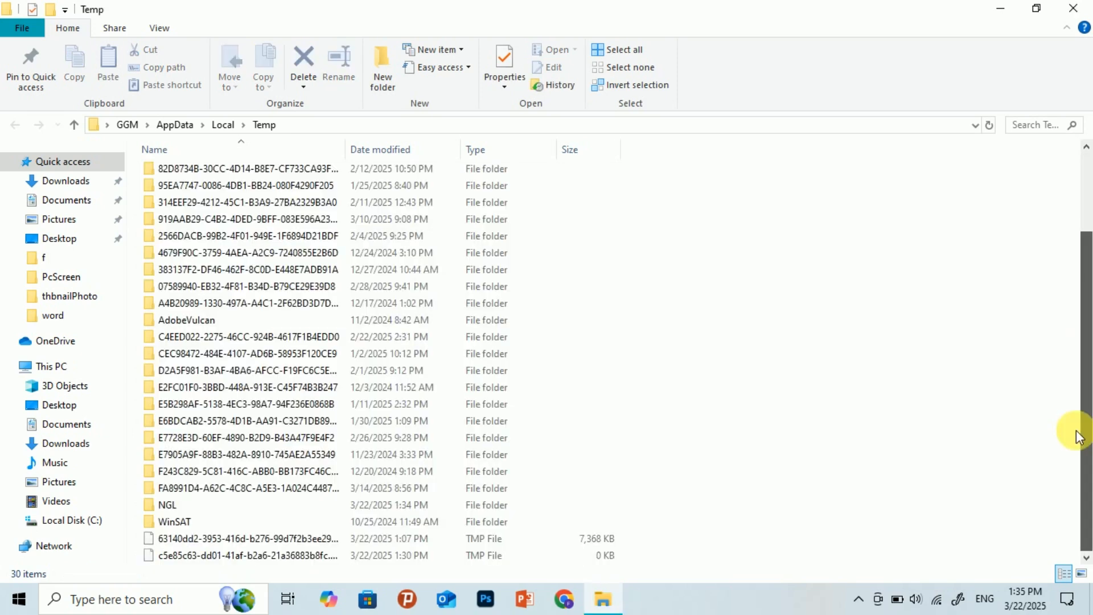
pyautogui.moveTo(1075, 430); pyautogui.dragTo(1071, 226)
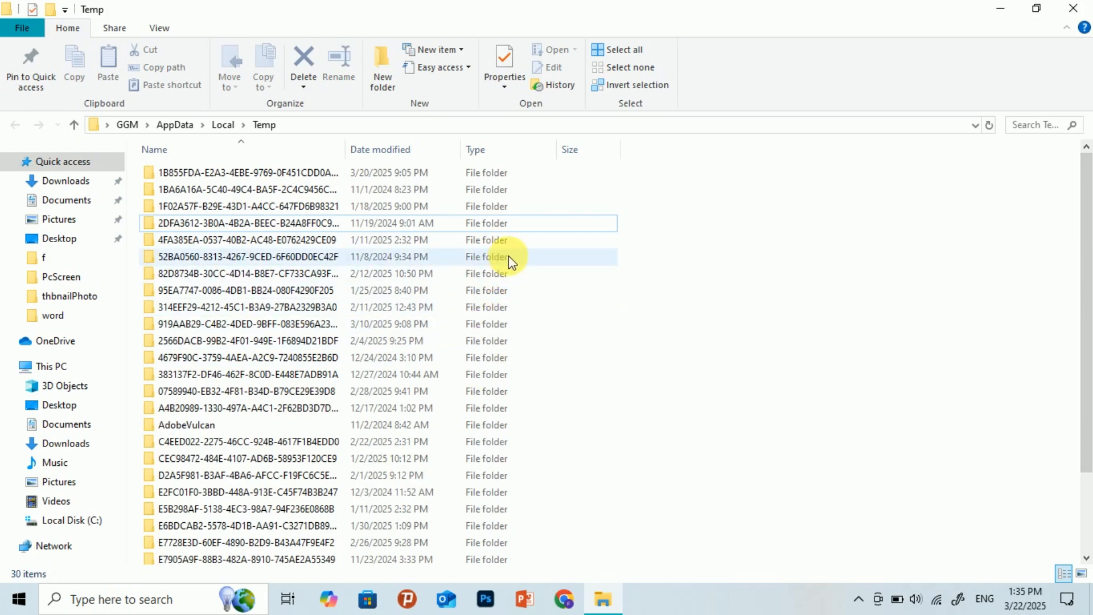
pyautogui.click(500, 273)
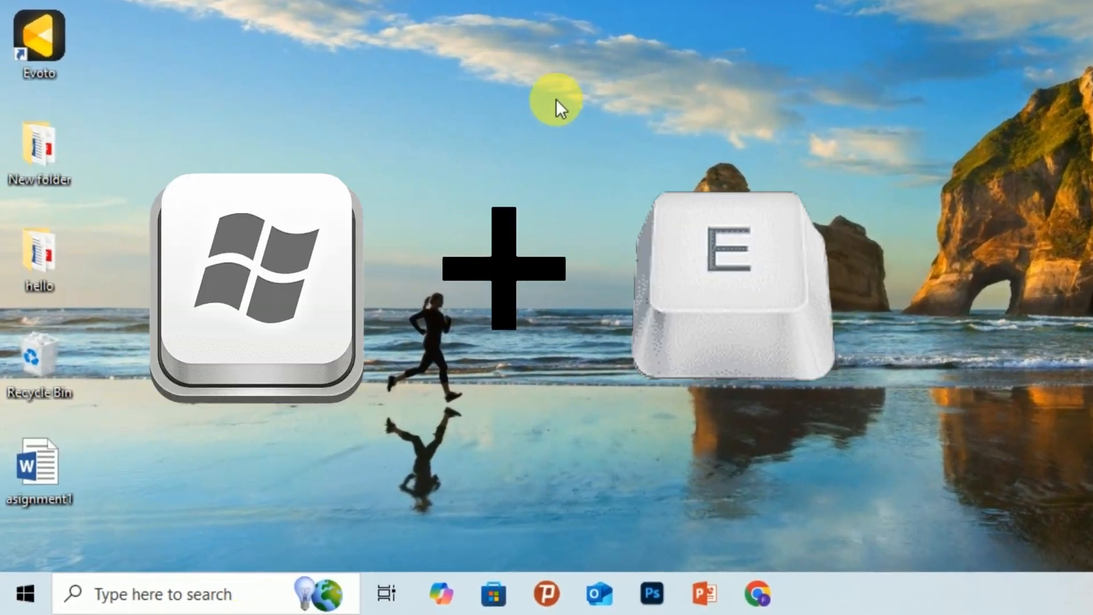
# - Open the Downloads folder in a new File Explorer window
pyautogui.press('super+e')
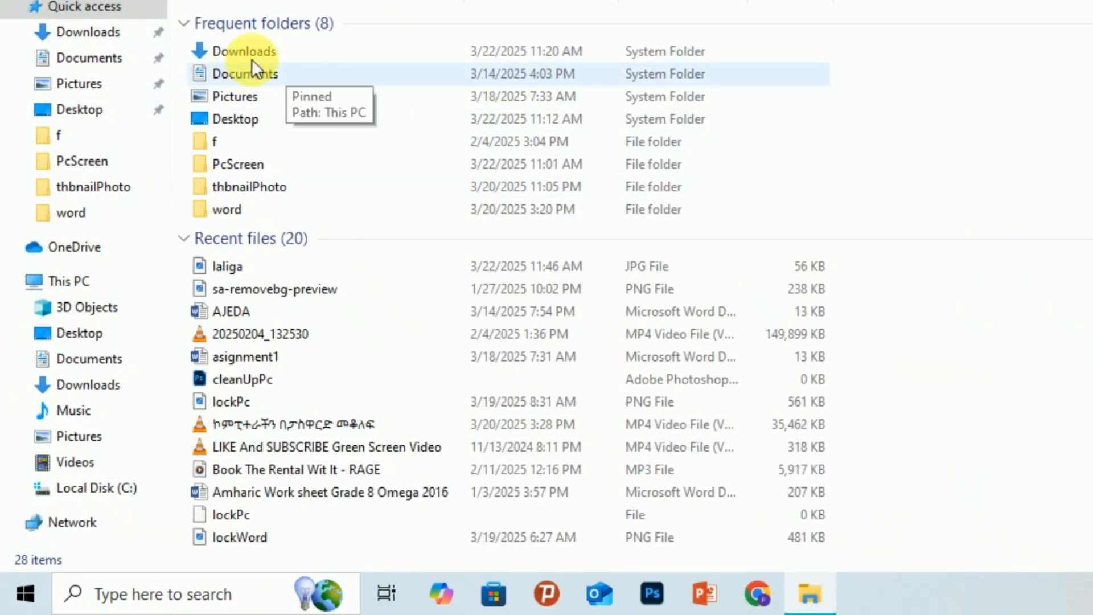
pyautogui.doubleClick(267, 50)
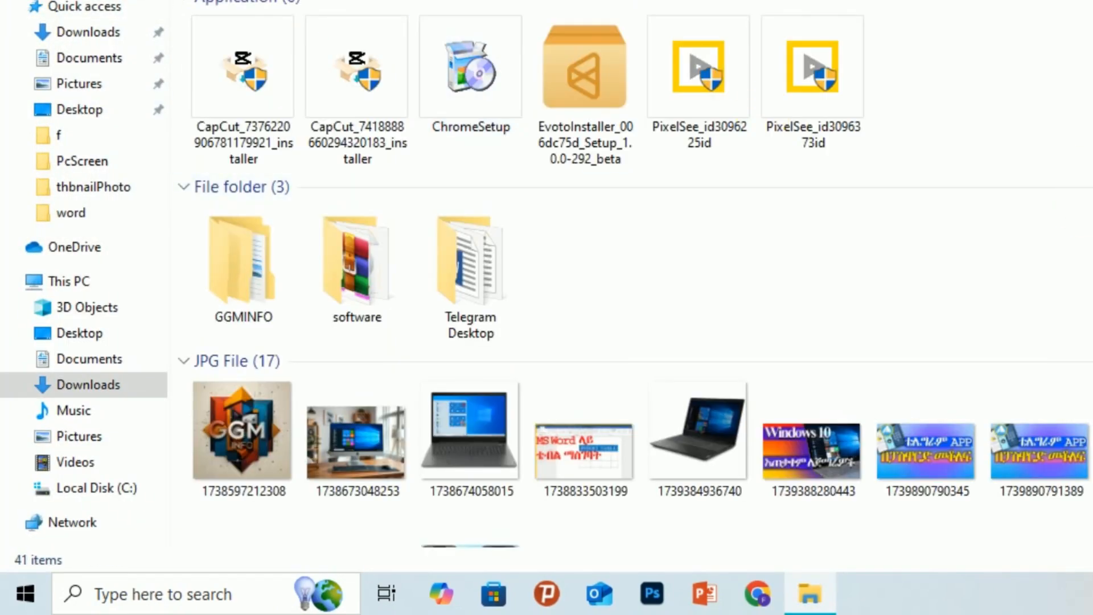
# - Permanently delete the three Love.is.Blind MKV video files from the Downloads folder and look through the remaining files
pyautogui.scroll(-10, 403, 395)
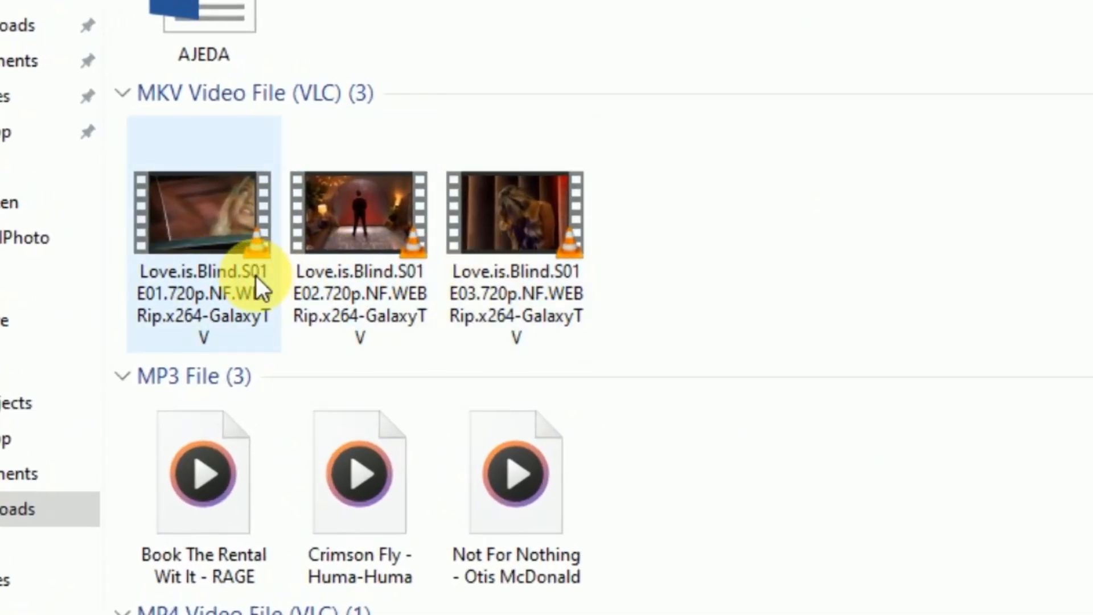
pyautogui.moveTo(256, 277)
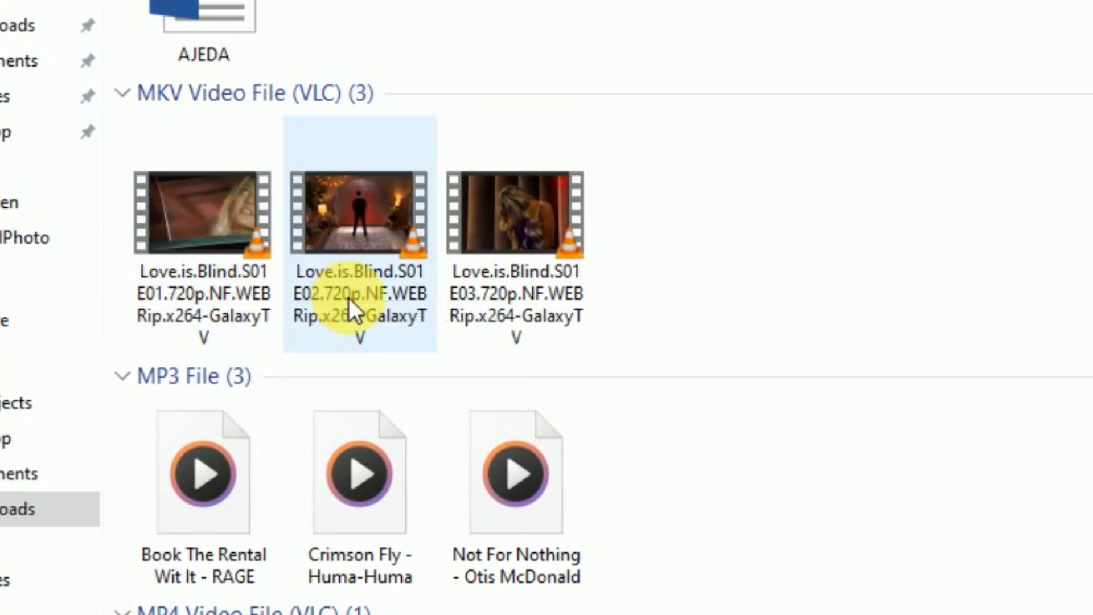
pyautogui.moveTo(350, 298)
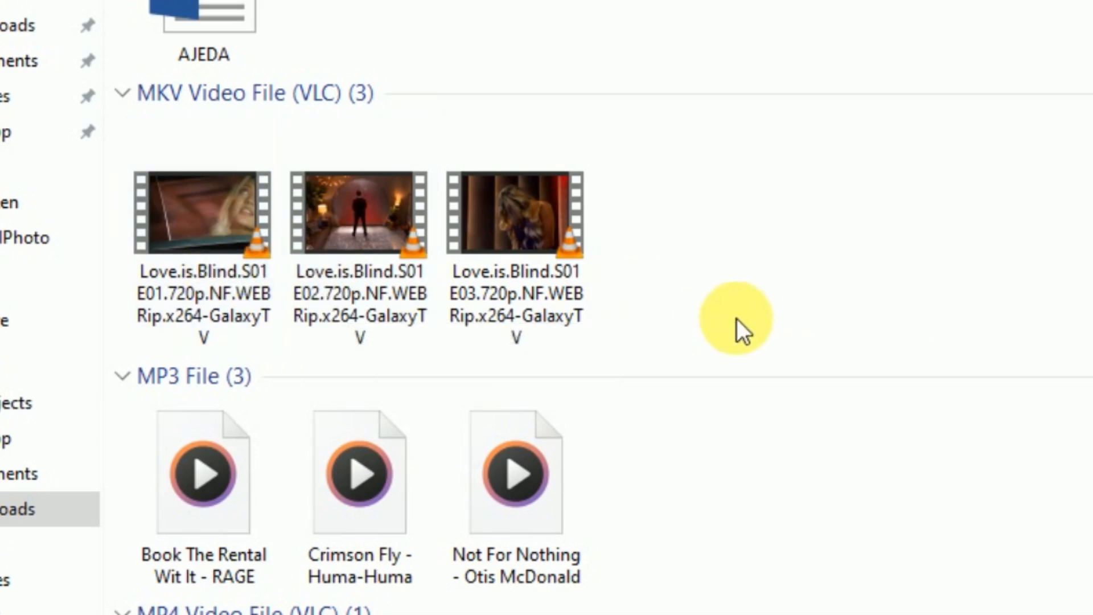
pyautogui.moveTo(867, 300); pyautogui.dragTo(110, 305)
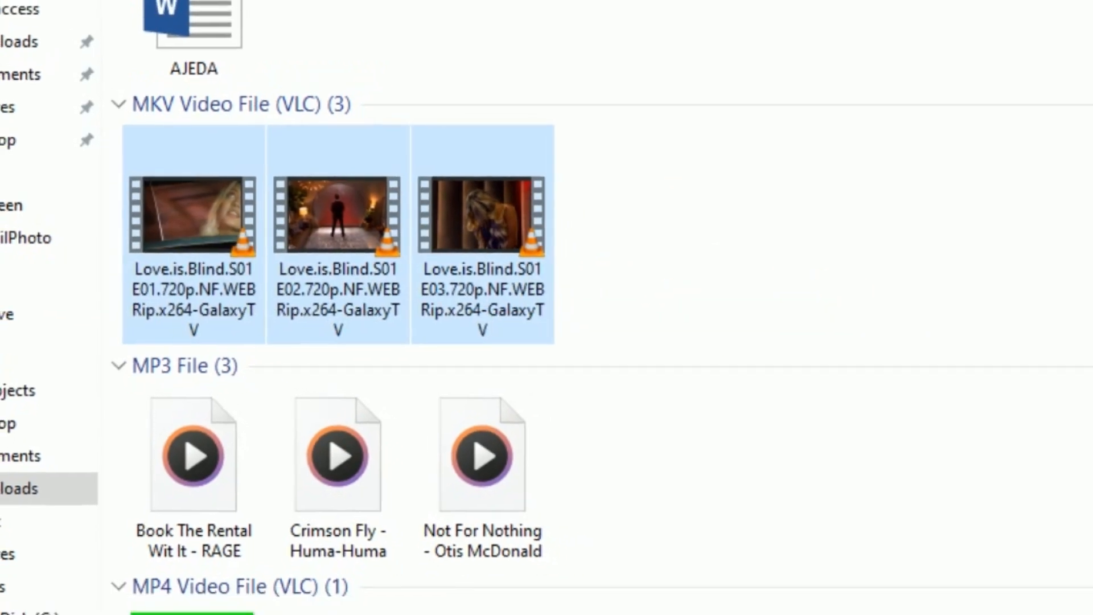
pyautogui.hotkey('shift', 'Delete')
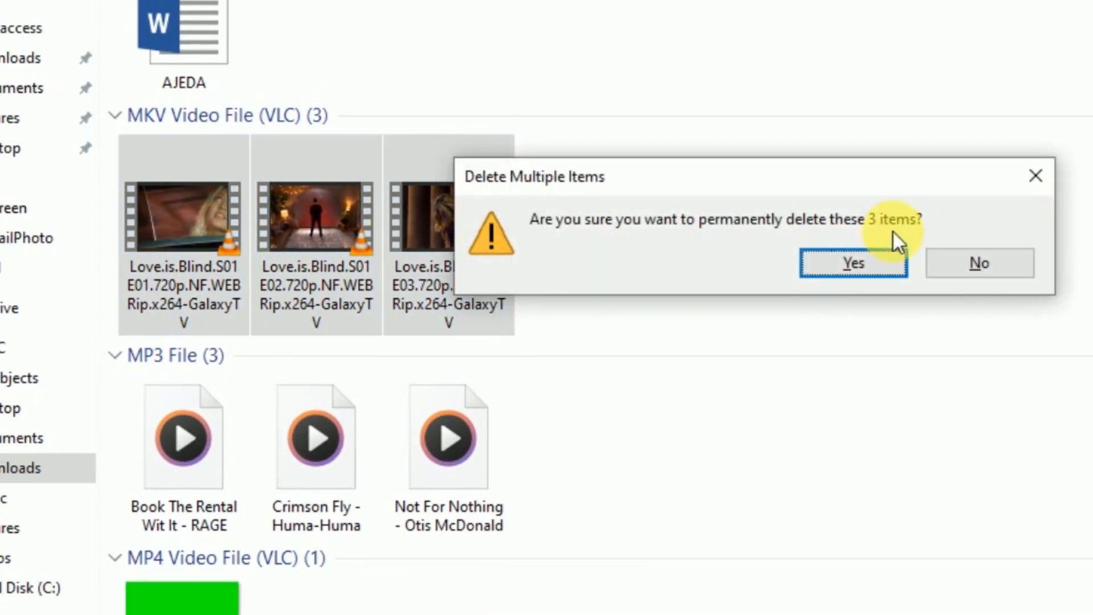
pyautogui.click(861, 264)
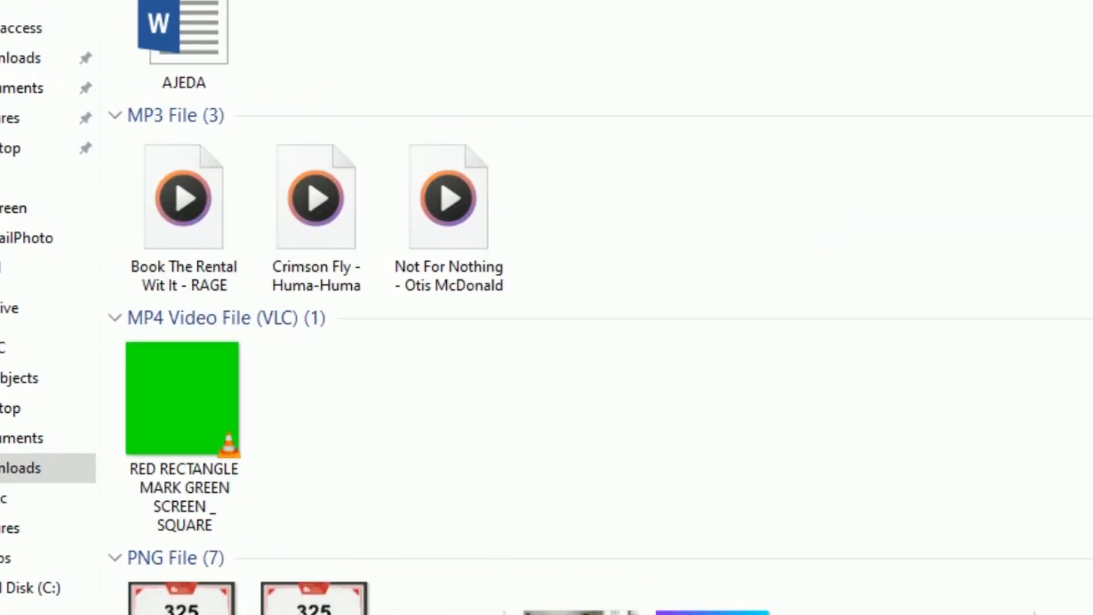
pyautogui.scroll(-2, 600, 308)
pyautogui.scroll(10, 601, 307)
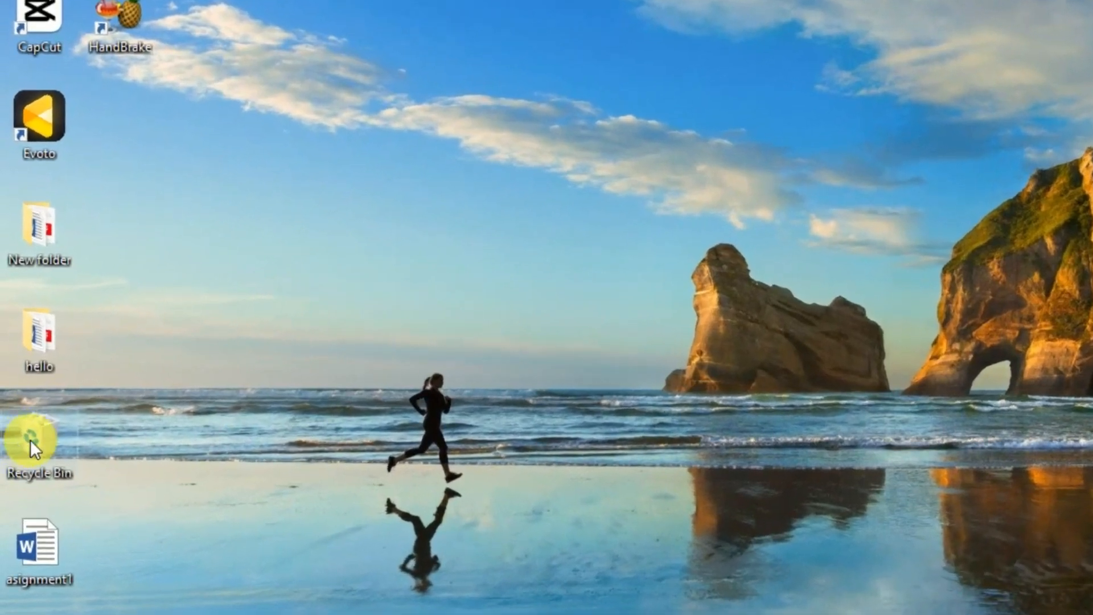
# - Open the Recycle Bin from the desktop and look through the deleted files it holds
pyautogui.doubleClick(35, 434)
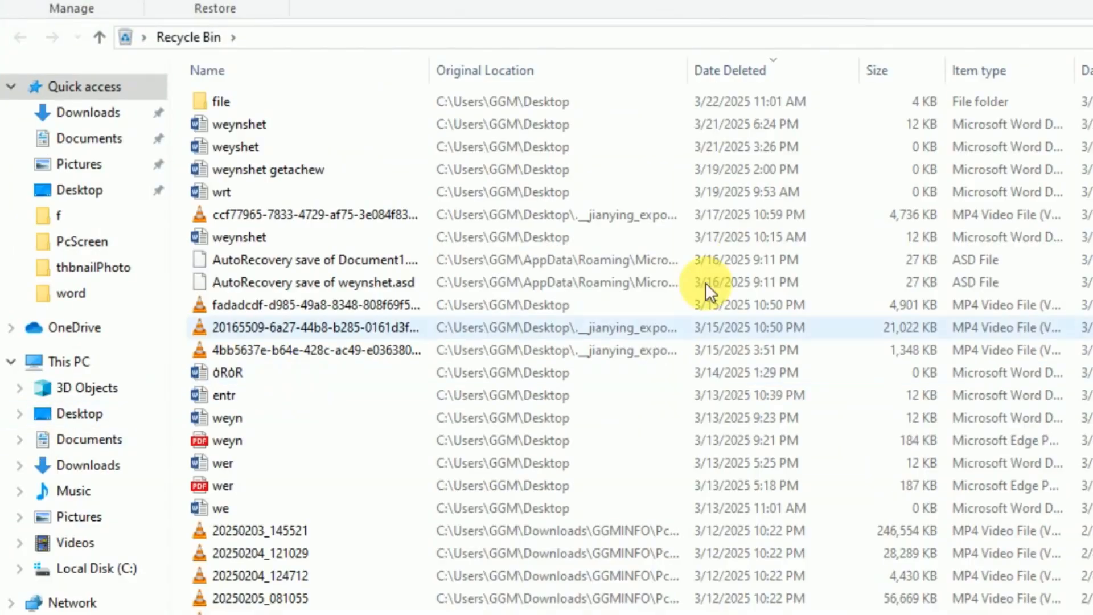
pyautogui.scroll(-7, 642, 350)
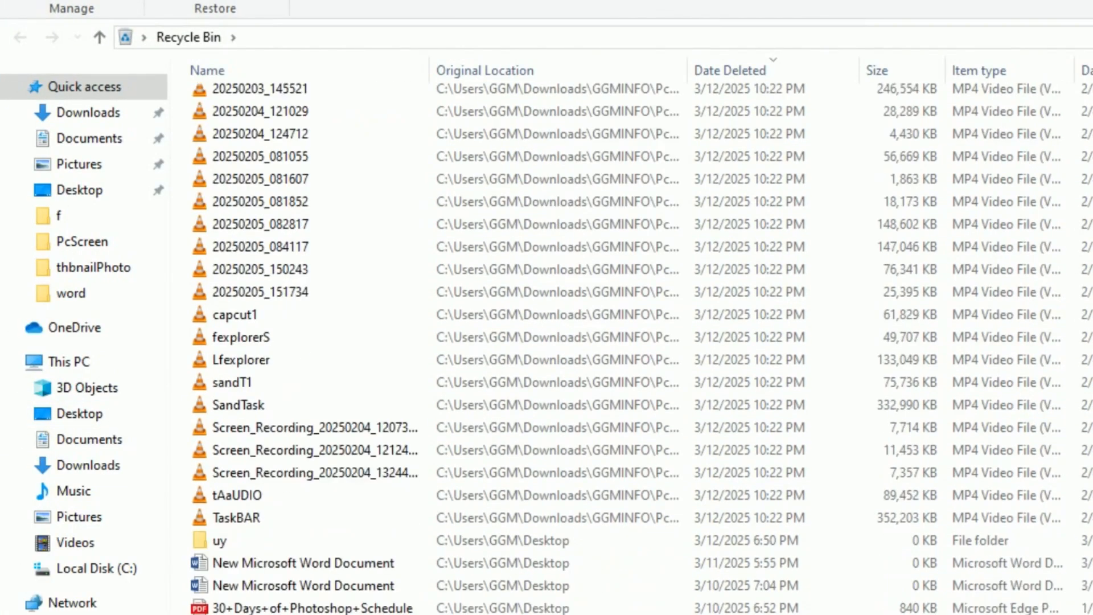
pyautogui.scroll(6, 641, 350)
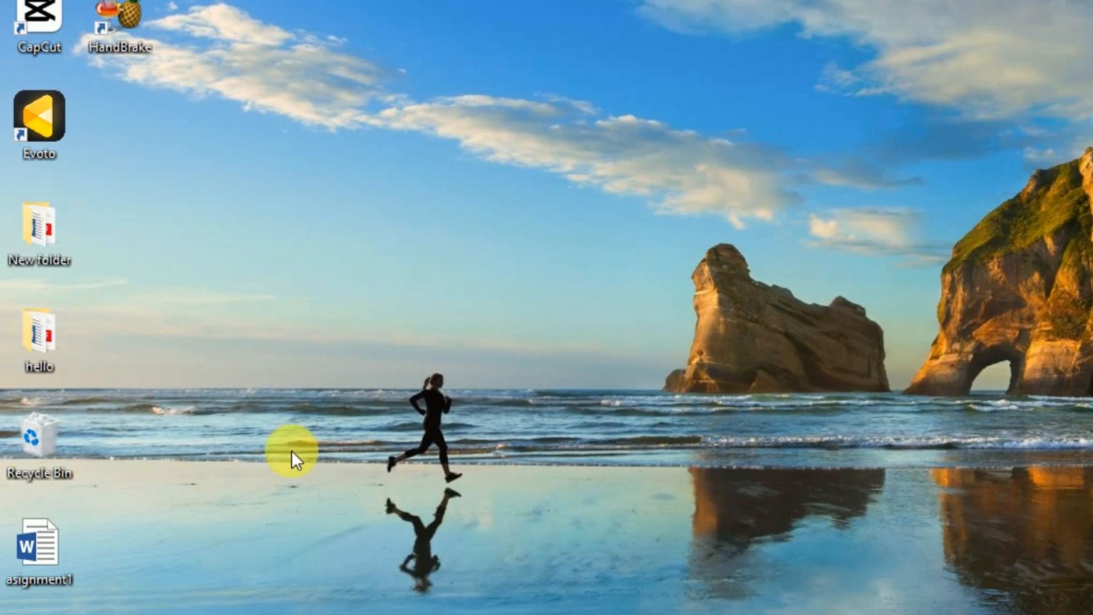
# - Reopen the Recycle Bin, enlarge its window, and permanently delete all the items in it
pyautogui.doubleClick(35, 435)
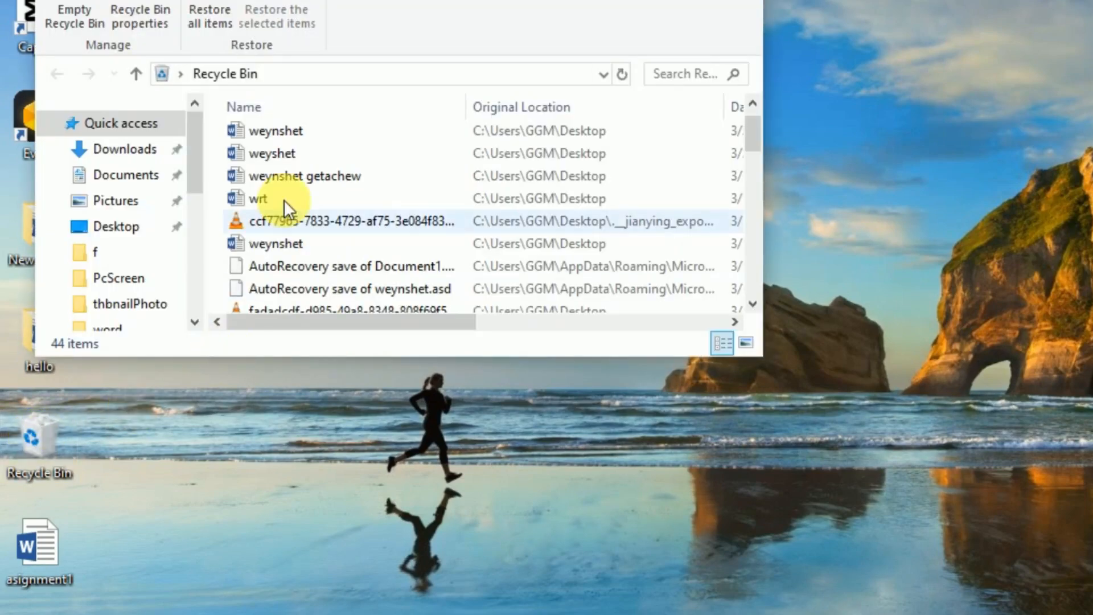
pyautogui.click(692, 0)
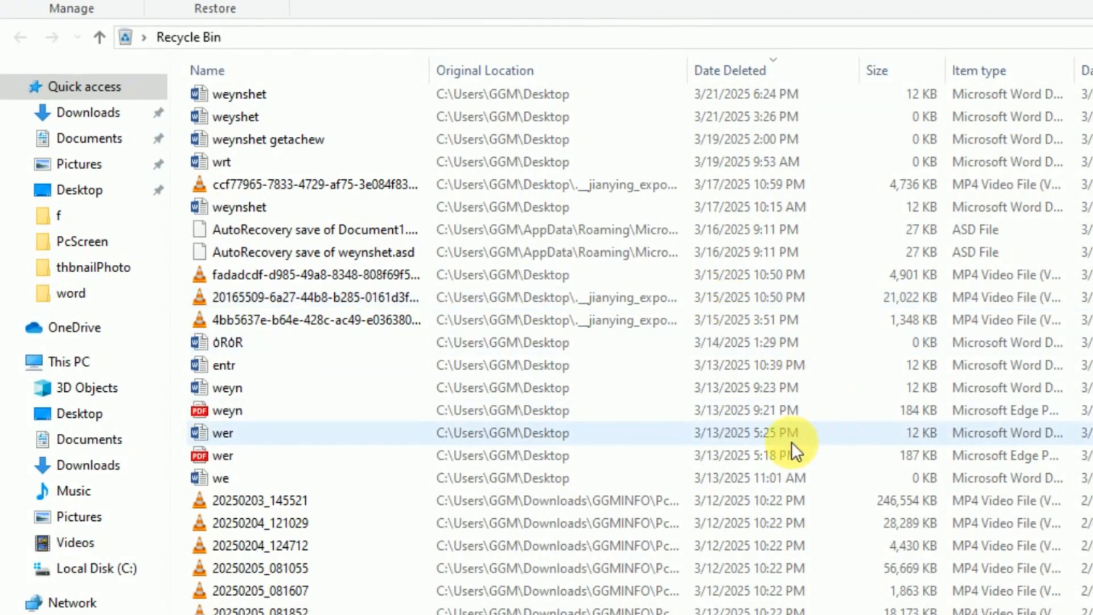
pyautogui.click(485, 120)
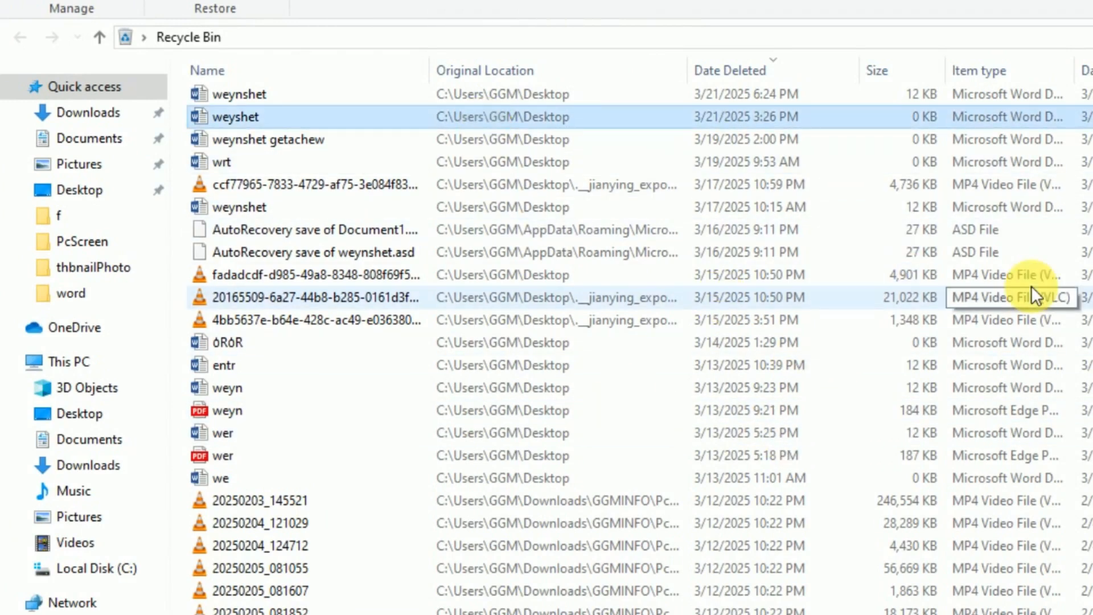
pyautogui.hotkey('ctrl', 'a')
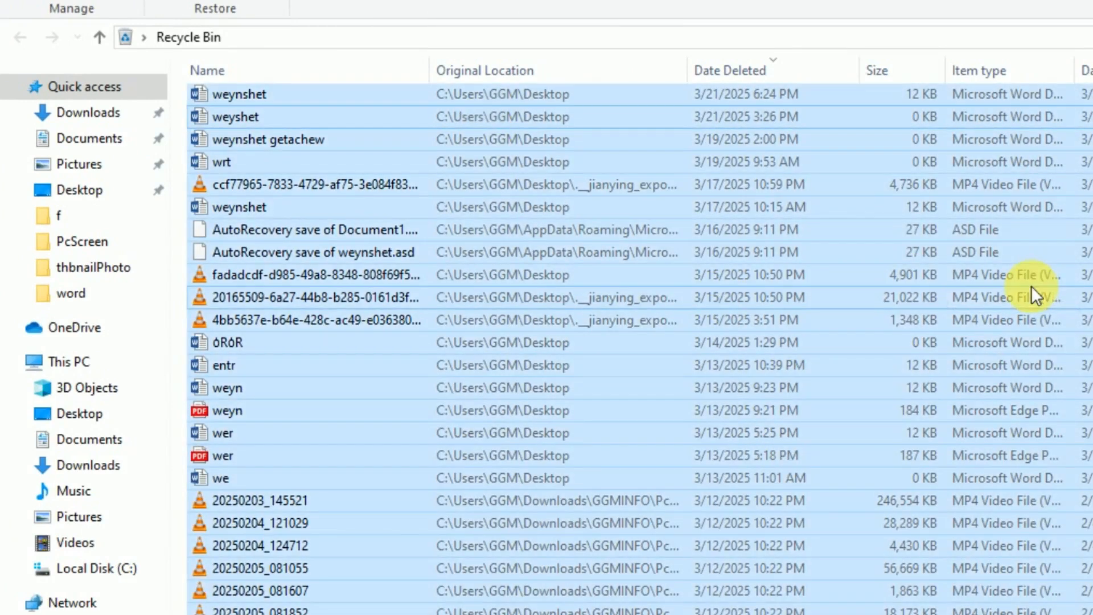
pyautogui.press('Delete')
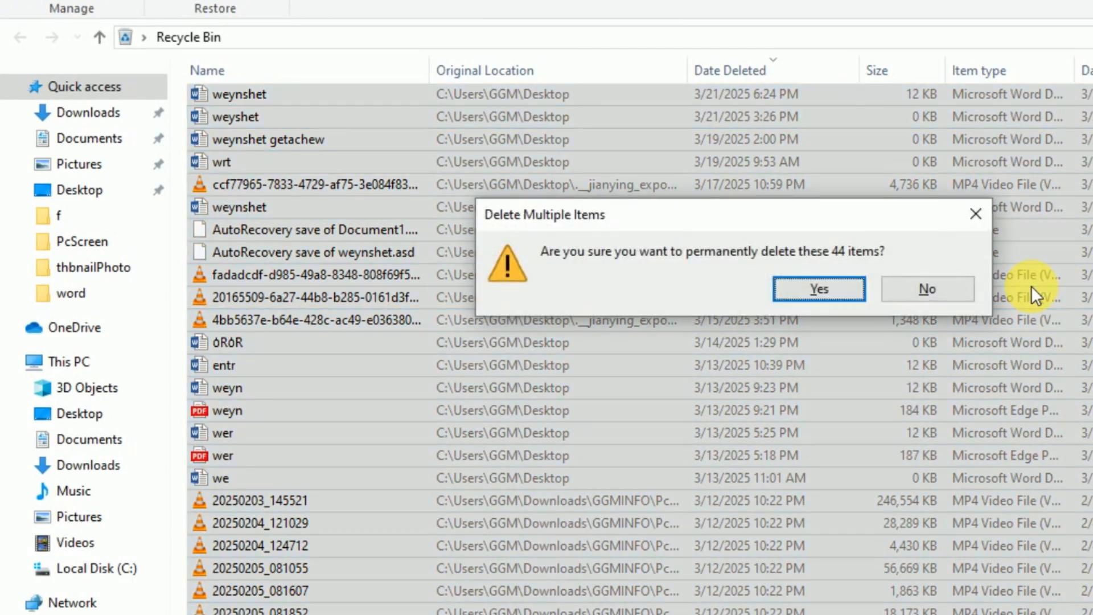
pyautogui.click(821, 290)
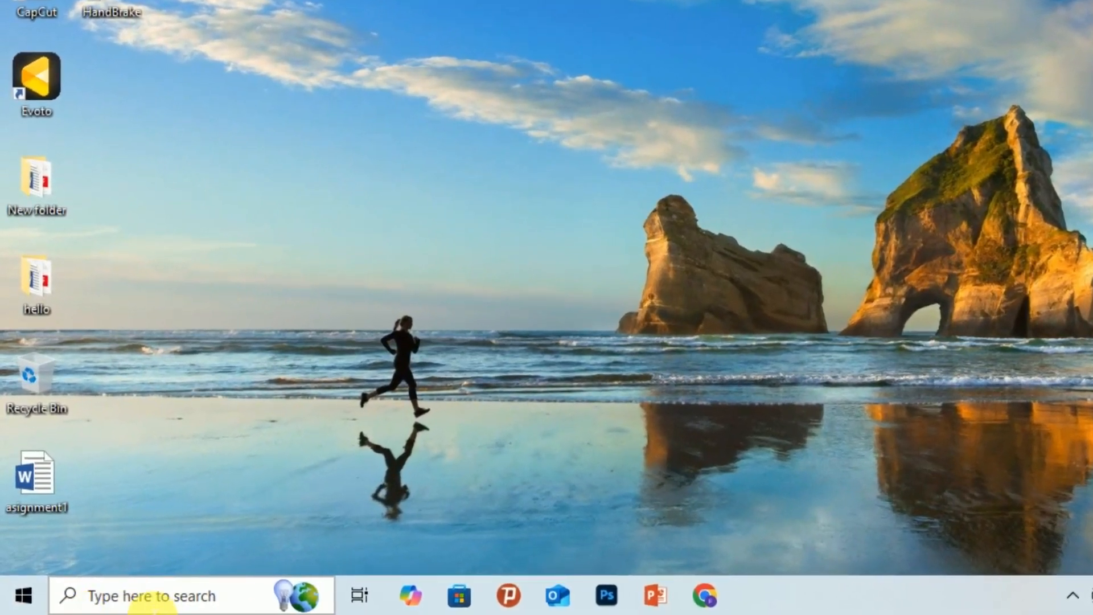
# - Search Windows for "add or" and open the Add or remove programs settings
pyautogui.click(162, 598)
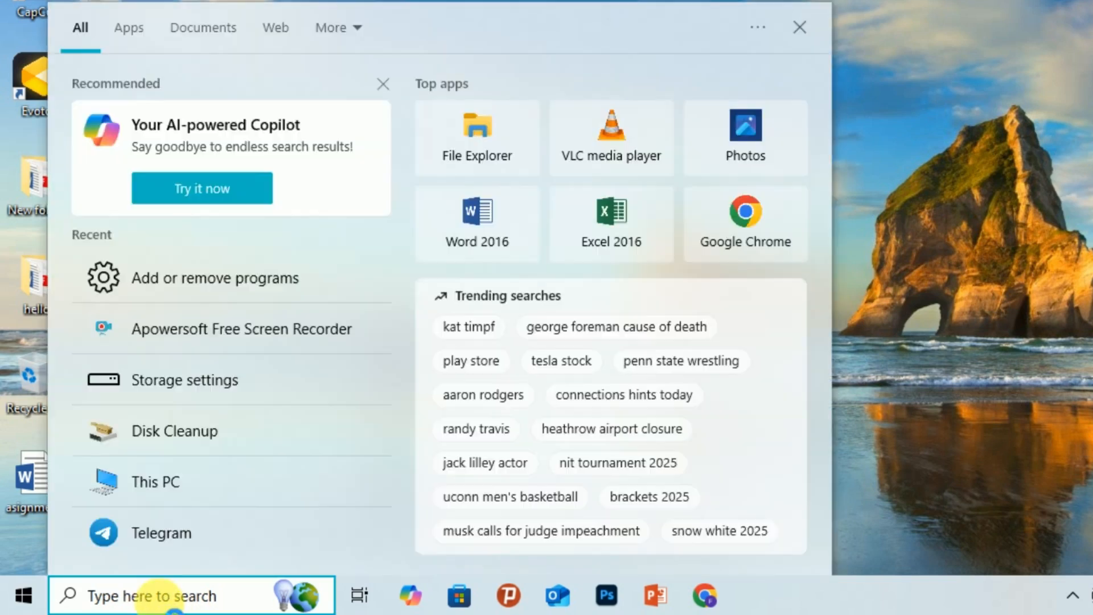
pyautogui.write('add or')
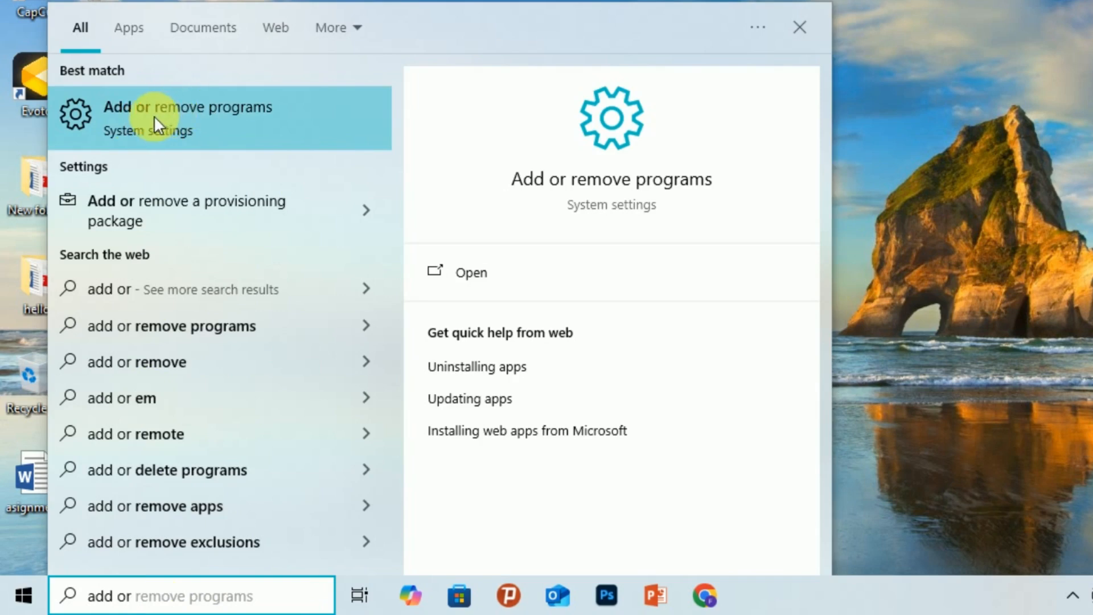
pyautogui.click(232, 107)
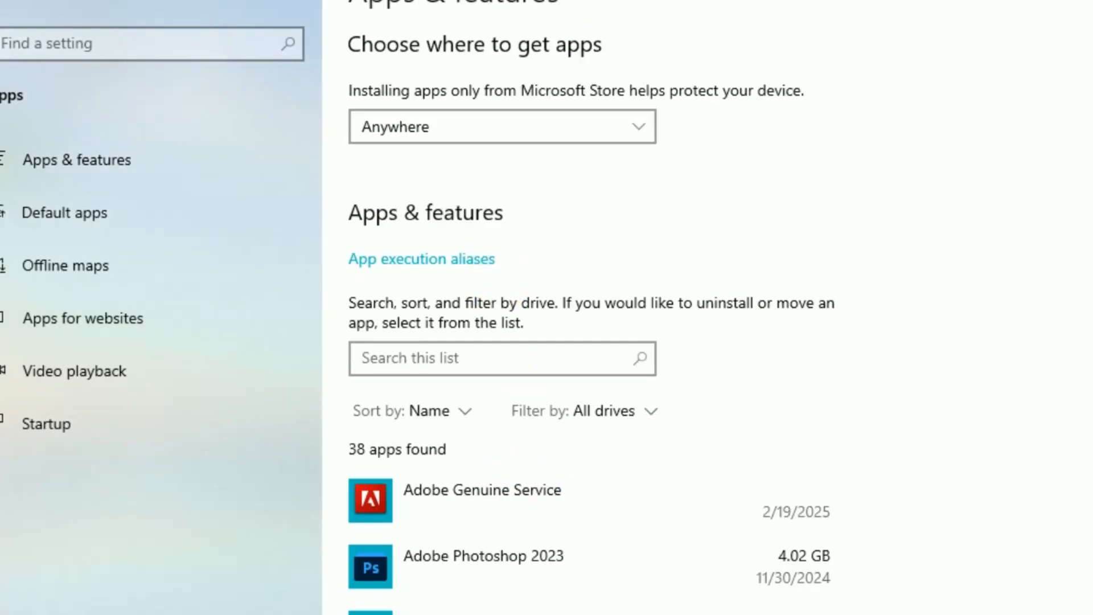
# - Uninstall Cortana from the installed apps list
pyautogui.scroll(-15, 590, 316)
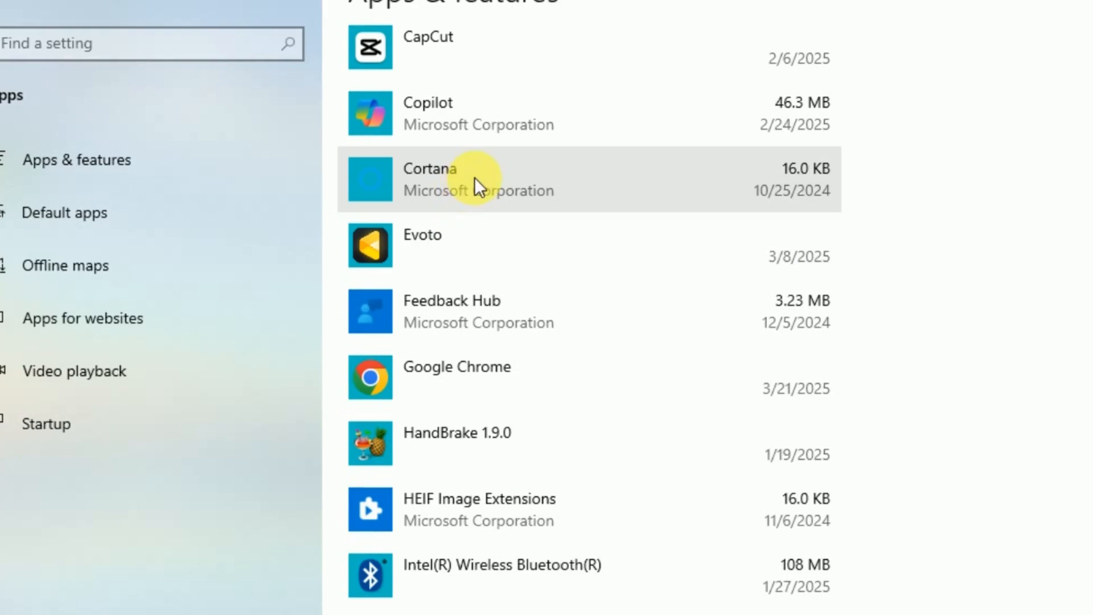
pyautogui.click(529, 184)
pyautogui.click(801, 282)
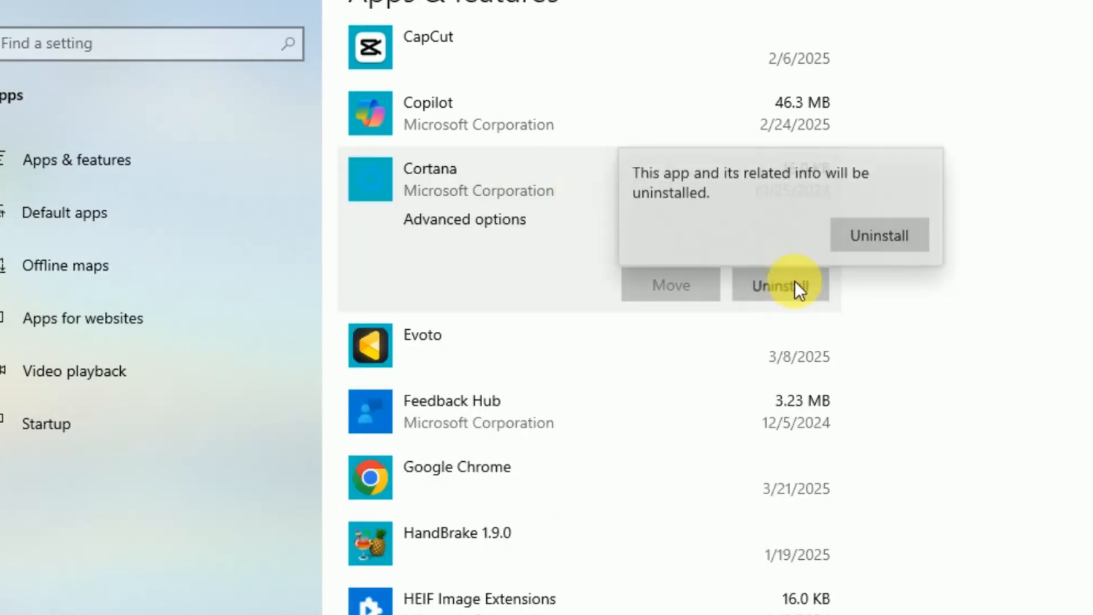
pyautogui.click(869, 229)
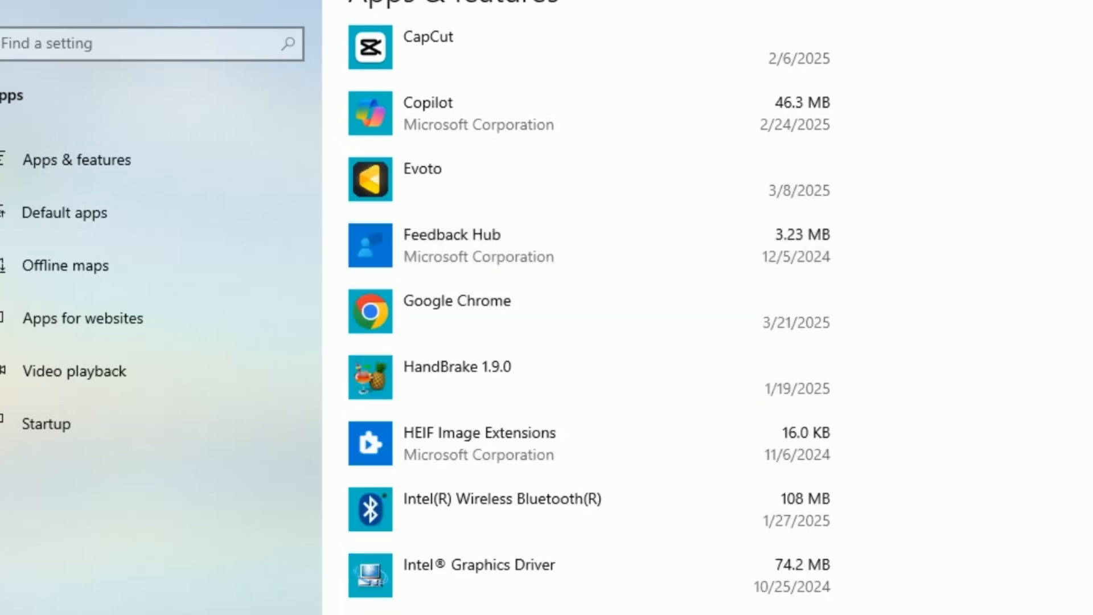
# - Examine the uninstall options of Calculator and Adobe Premiere Pro CC in the installed apps list
pyautogui.scroll(10, 604, 481)
pyautogui.click(604, 481)
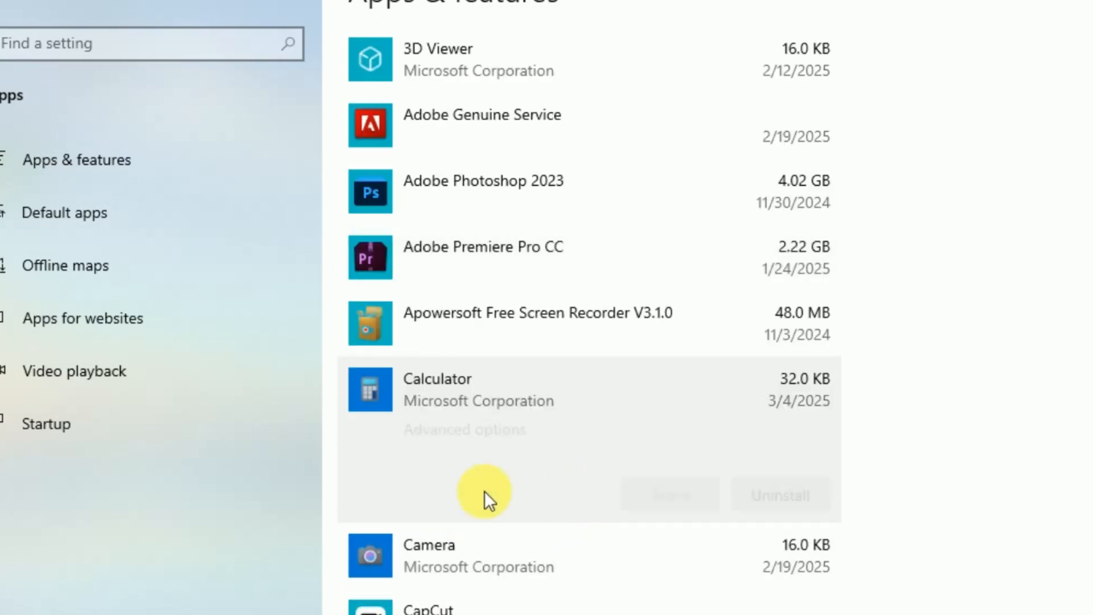
pyautogui.click(604, 254)
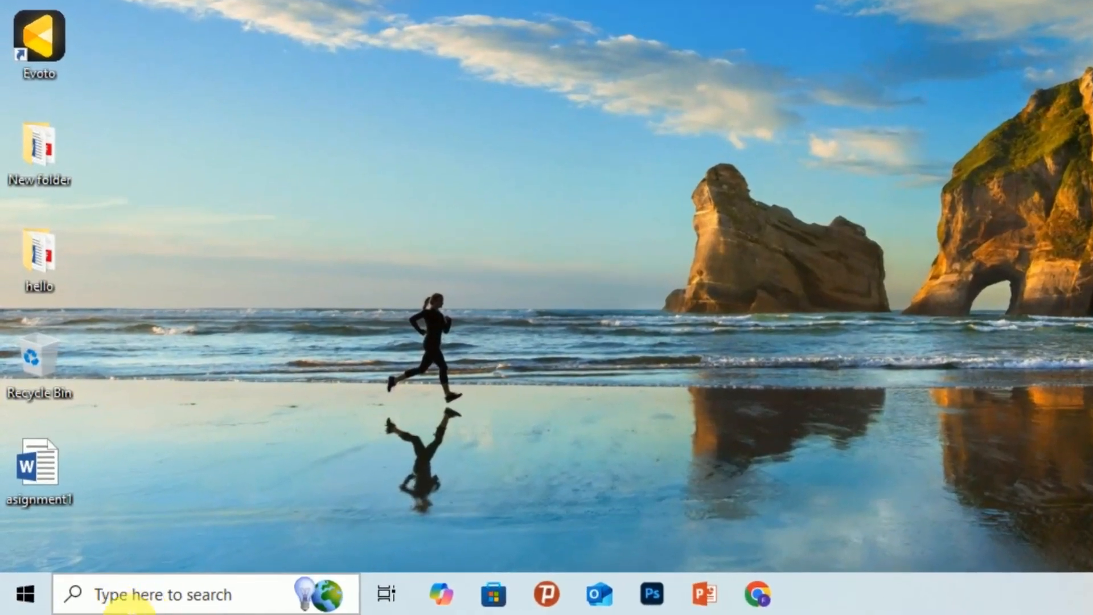
# - Search Windows for Disk Cleanup, open it for drive C:, and have it include system files
pyautogui.click(200, 602)
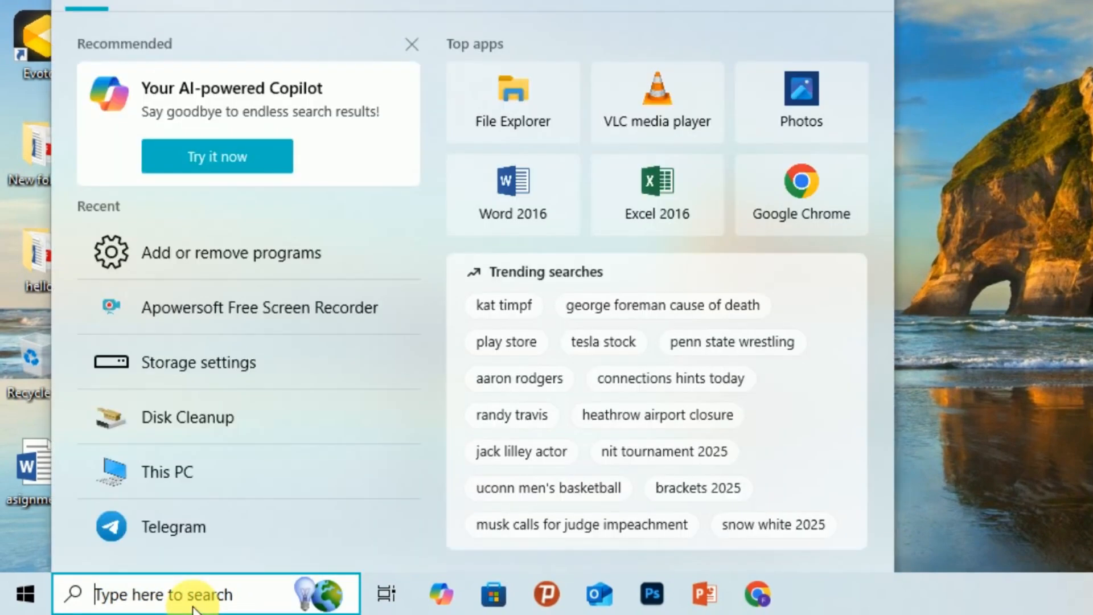
pyautogui.write('disk cle')
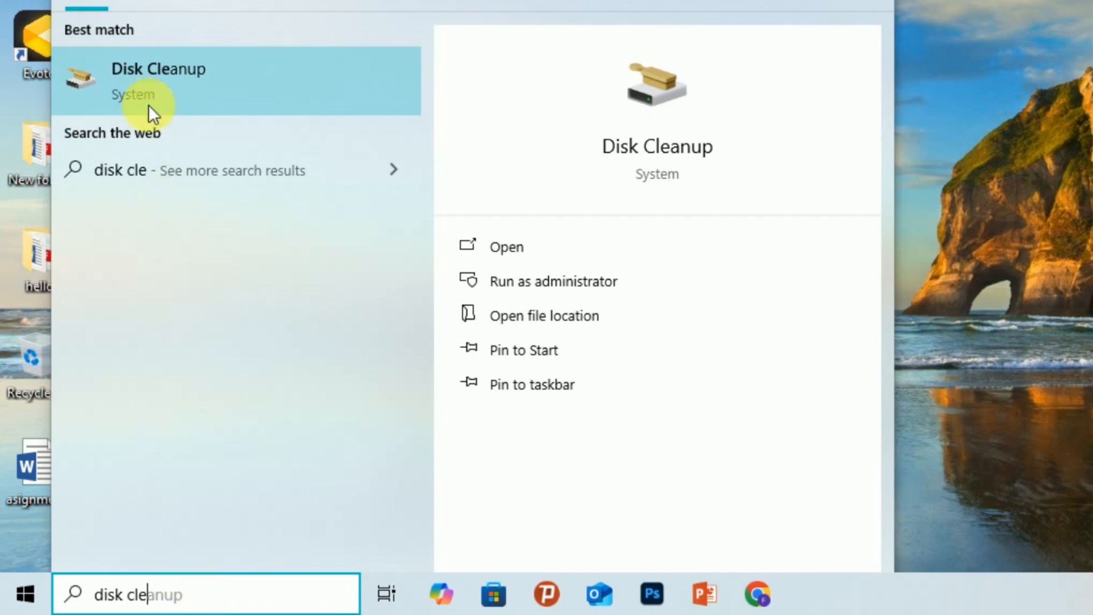
pyautogui.click(185, 79)
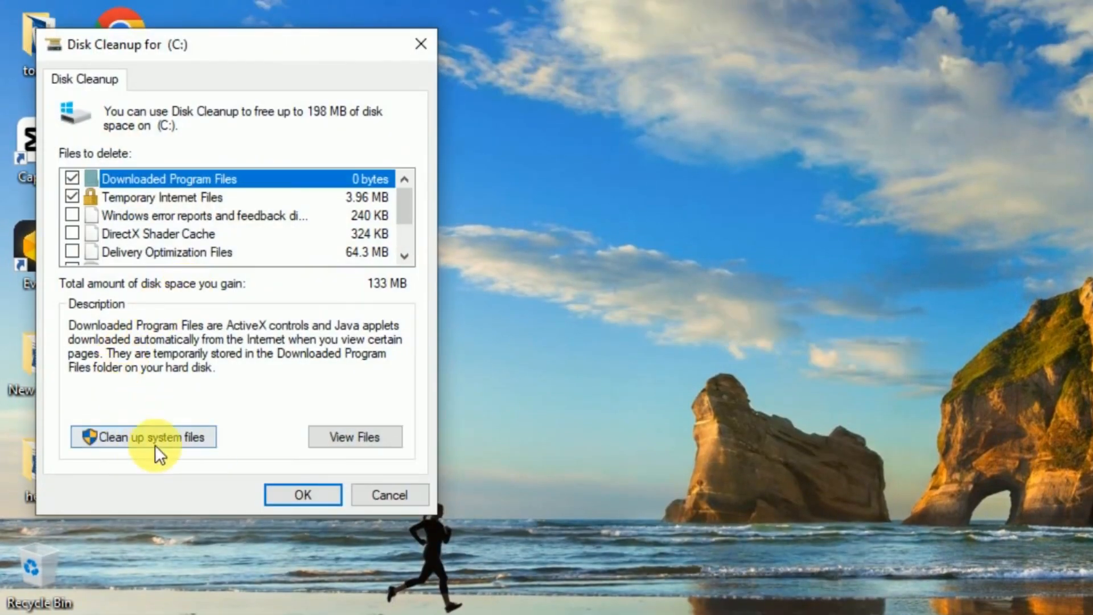
pyautogui.click(164, 437)
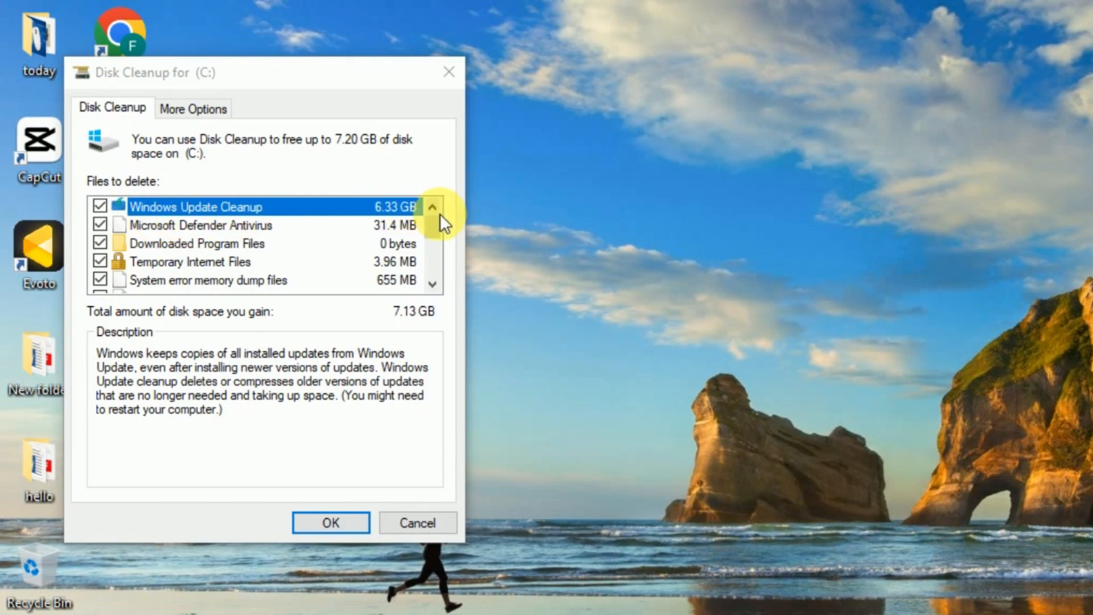
# - Add the Windows error reports and feedback category to the files marked for cleanup, and permanently delete all marked files
pyautogui.moveTo(434, 223); pyautogui.dragTo(427, 243)
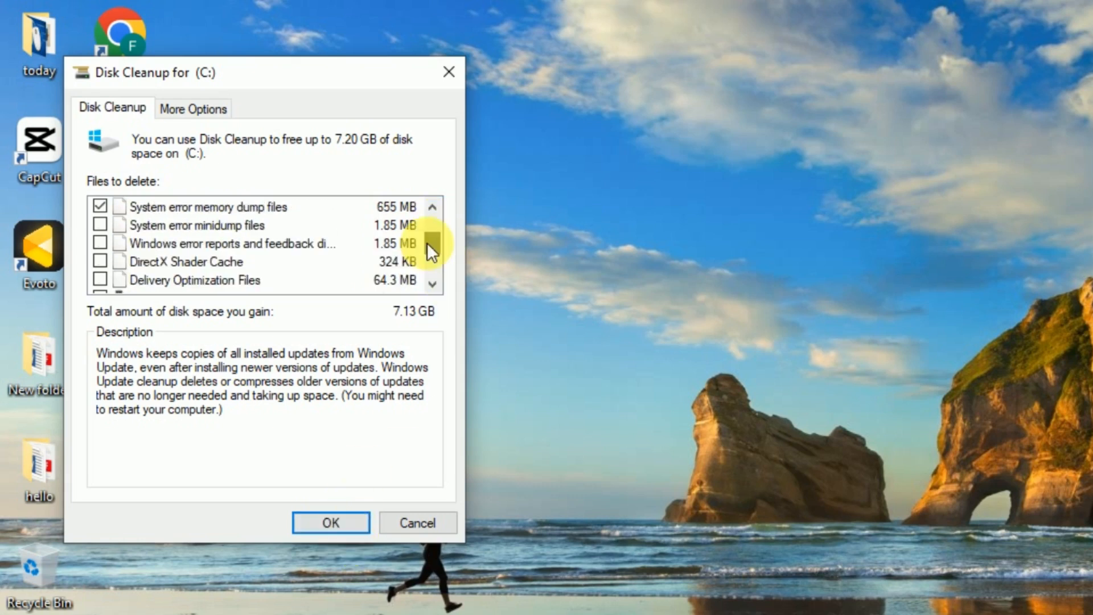
pyautogui.click(100, 244)
pyautogui.moveTo(435, 242); pyautogui.dragTo(429, 267)
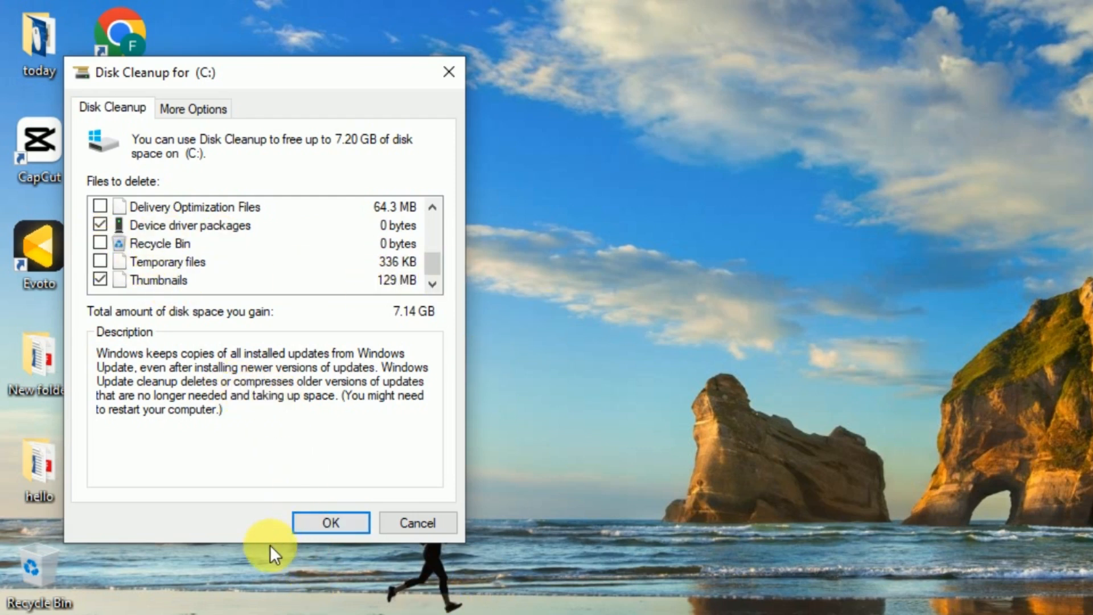
pyautogui.click(321, 519)
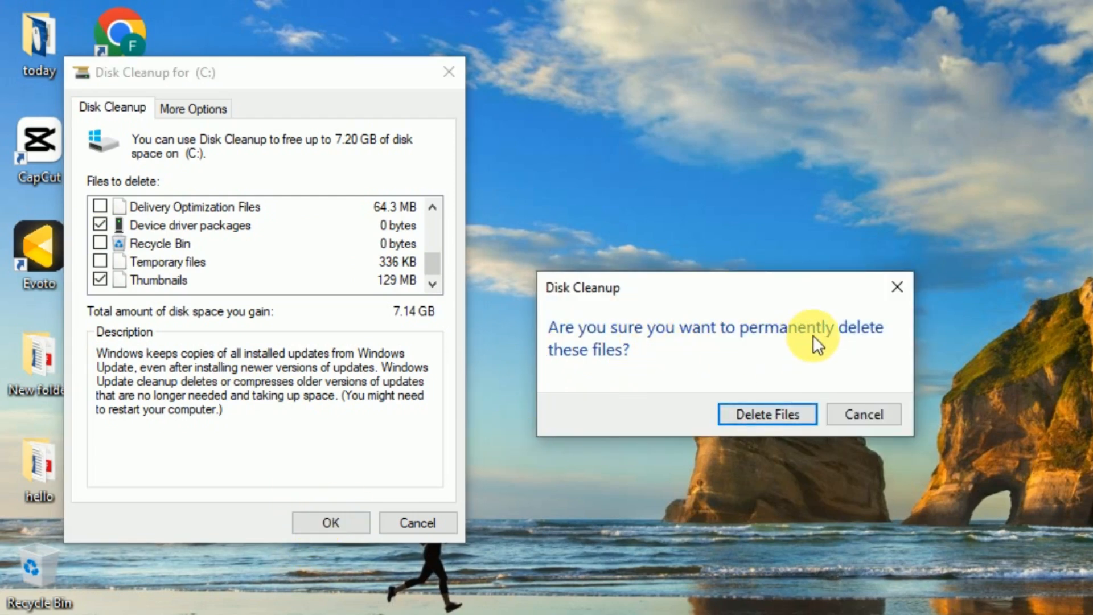
pyautogui.click(757, 413)
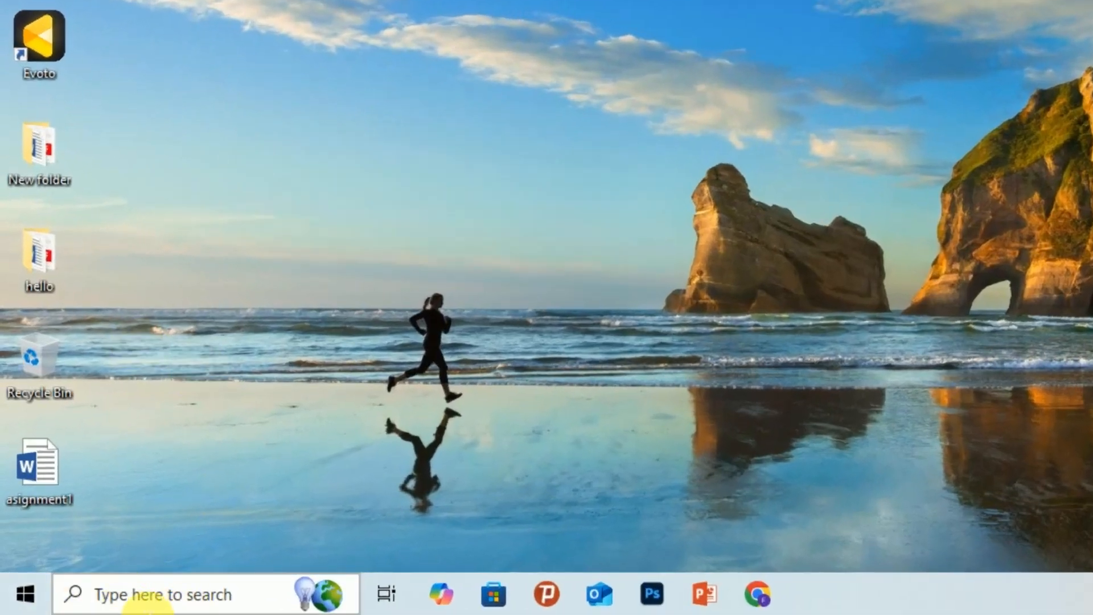
# - Search Windows for "storage", open Storage settings, and turn on Storage Sense
pyautogui.click(173, 600)
pyautogui.write('storage')
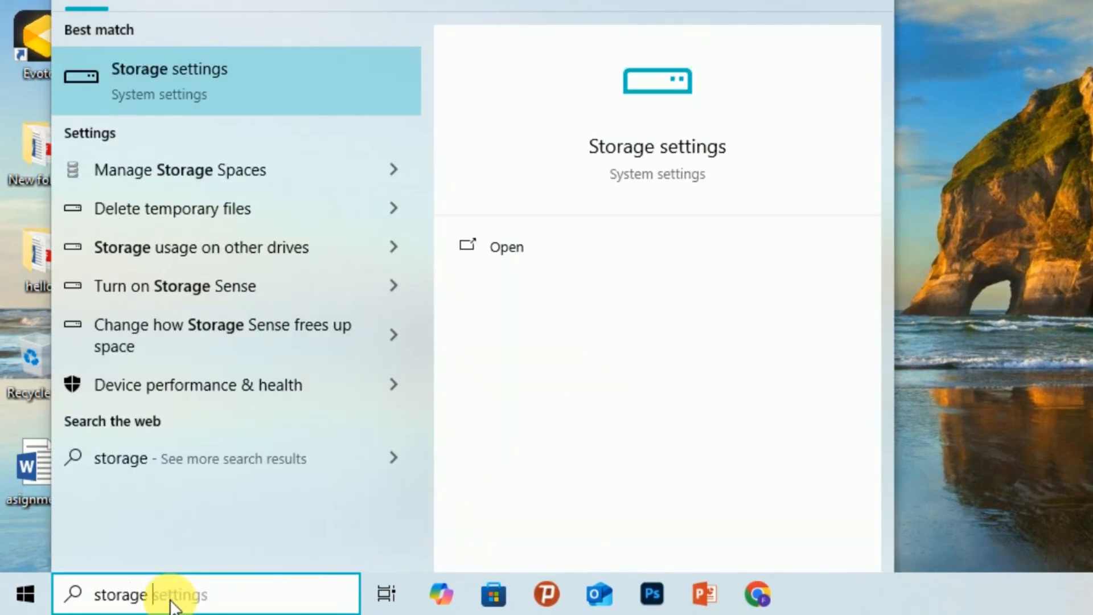
pyautogui.click(177, 76)
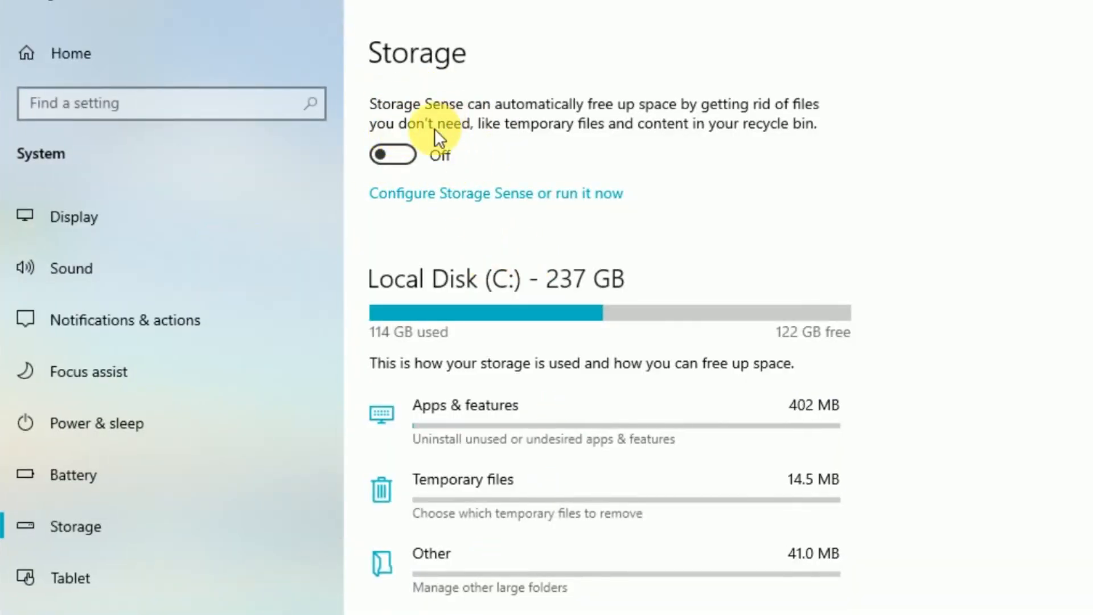
pyautogui.click(394, 156)
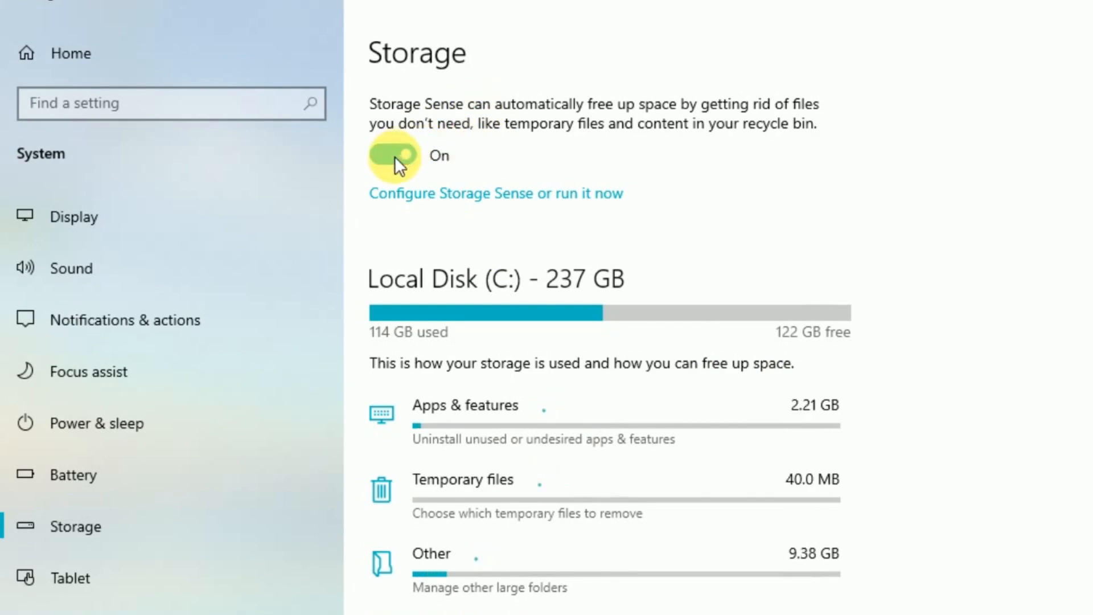
# - Open the Storage Sense configuration and have it delete recycle bin files that have been there for over 30 days
pyautogui.click(517, 197)
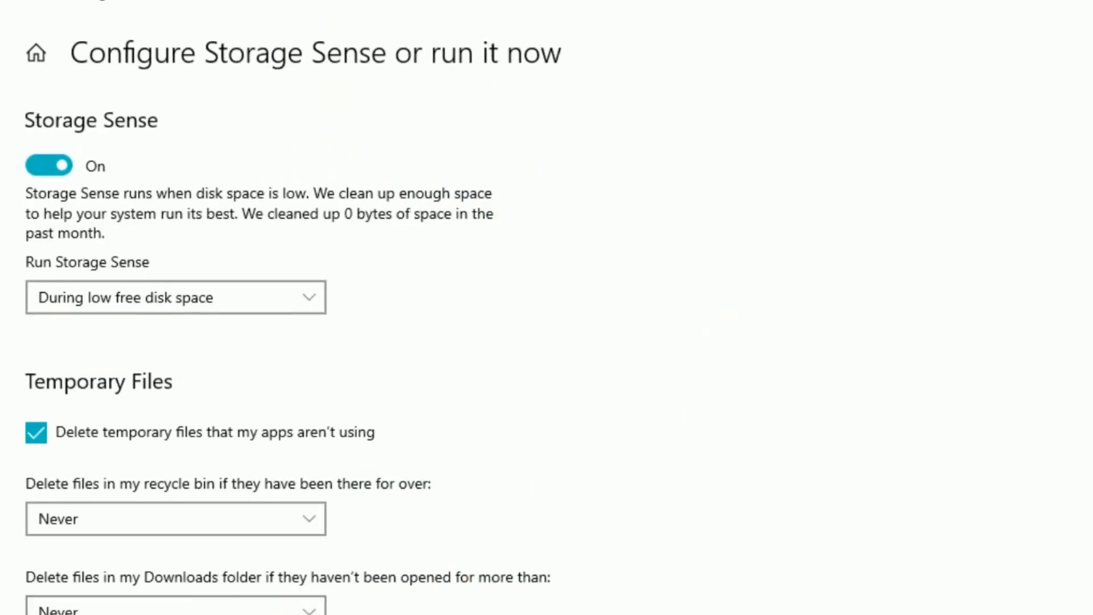
pyautogui.scroll(-2, 446, 590)
pyautogui.scroll(1, 446, 590)
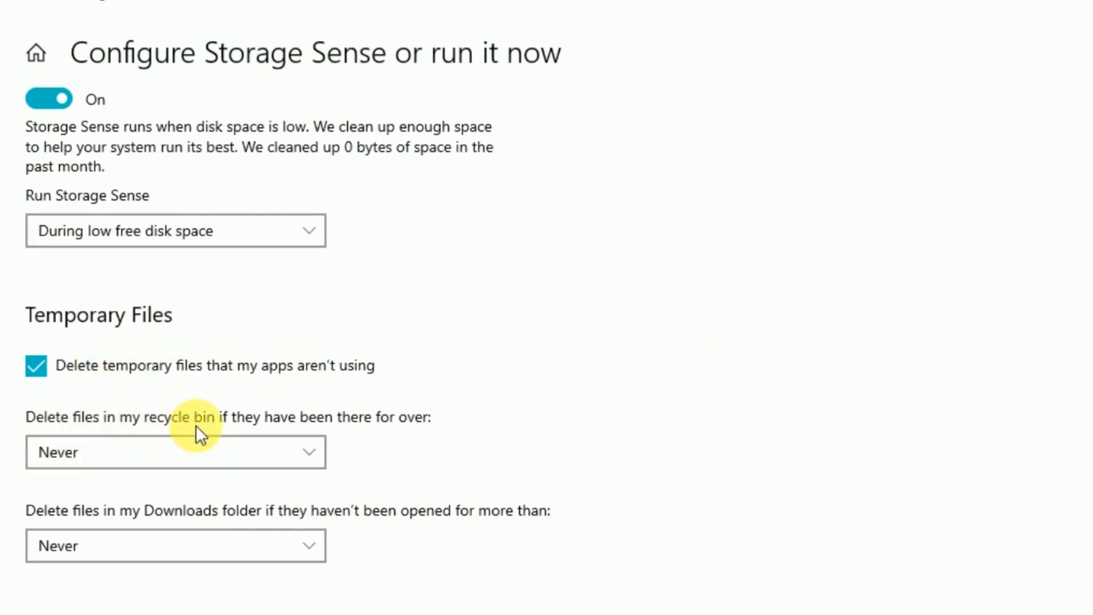
pyautogui.click(268, 454)
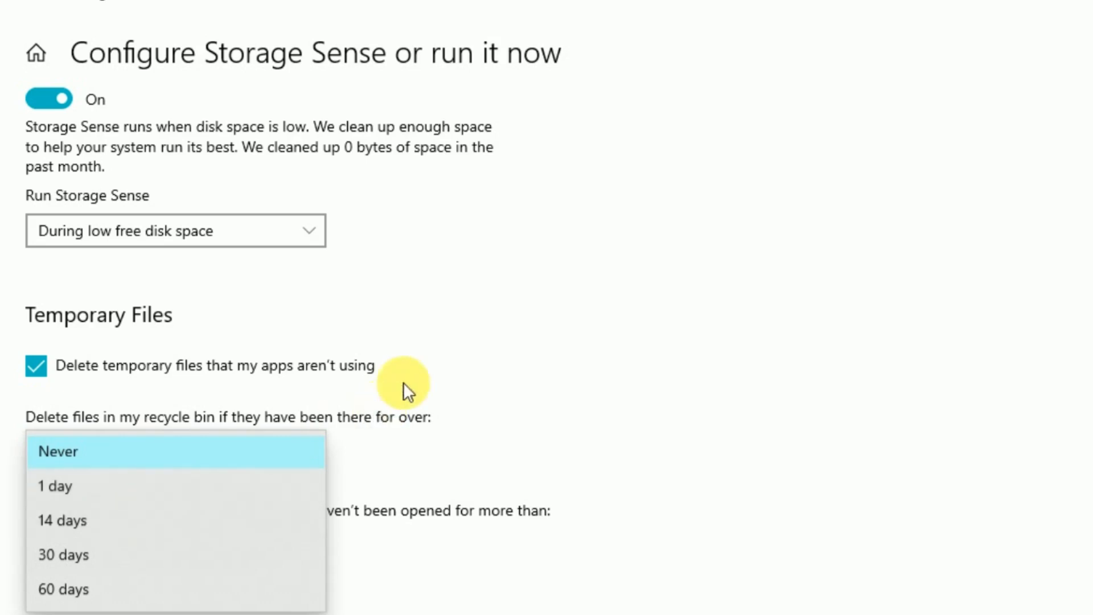
pyautogui.click(466, 271)
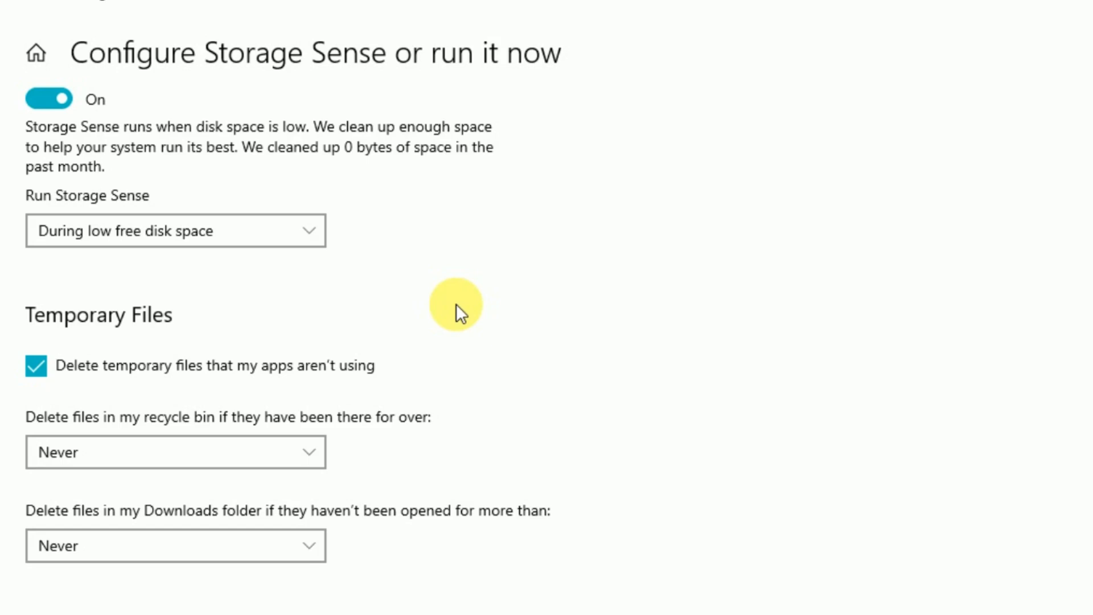
pyautogui.click(310, 459)
pyautogui.click(71, 522)
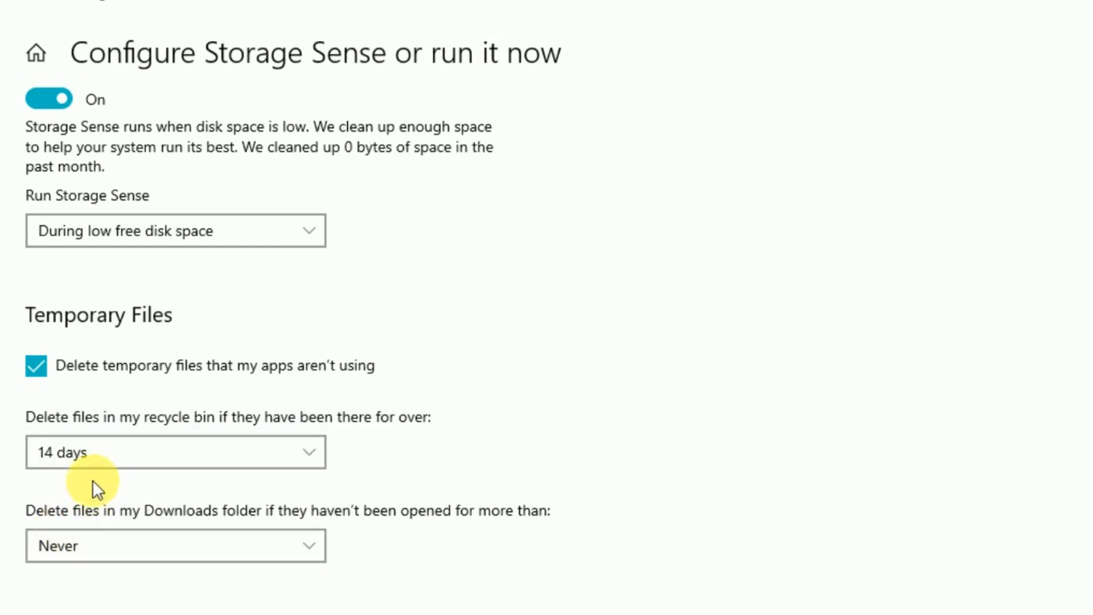
pyautogui.click(110, 454)
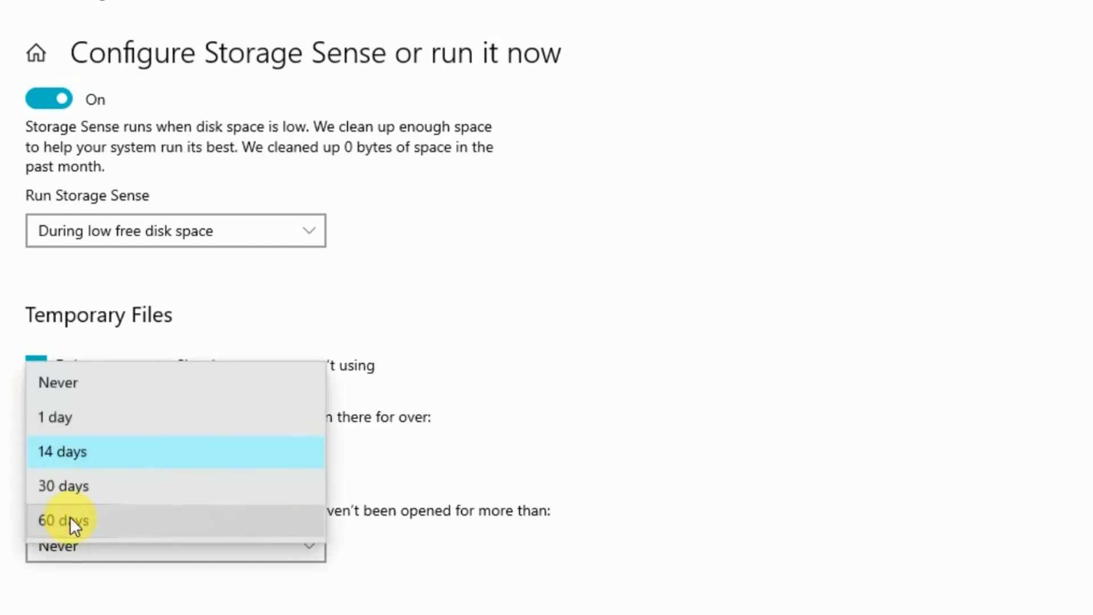
pyautogui.click(70, 484)
# - Have Storage Sense delete files in the Downloads folder that haven't been opened for more than 14 days
pyautogui.scroll(-3, 245, 447)
pyautogui.click(210, 401)
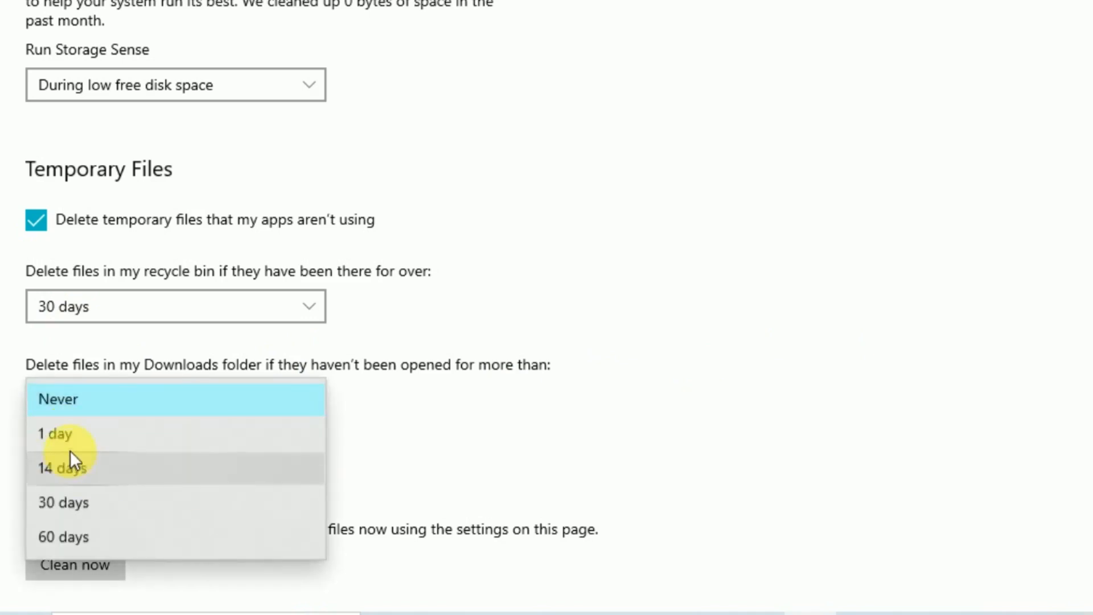
pyautogui.click(160, 400)
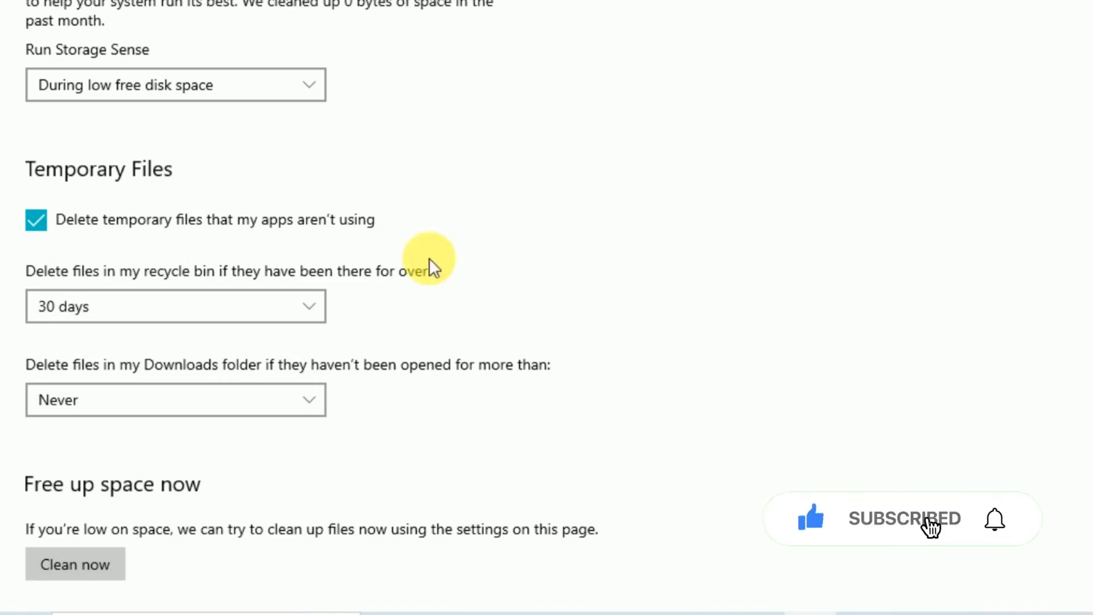
pyautogui.click(299, 408)
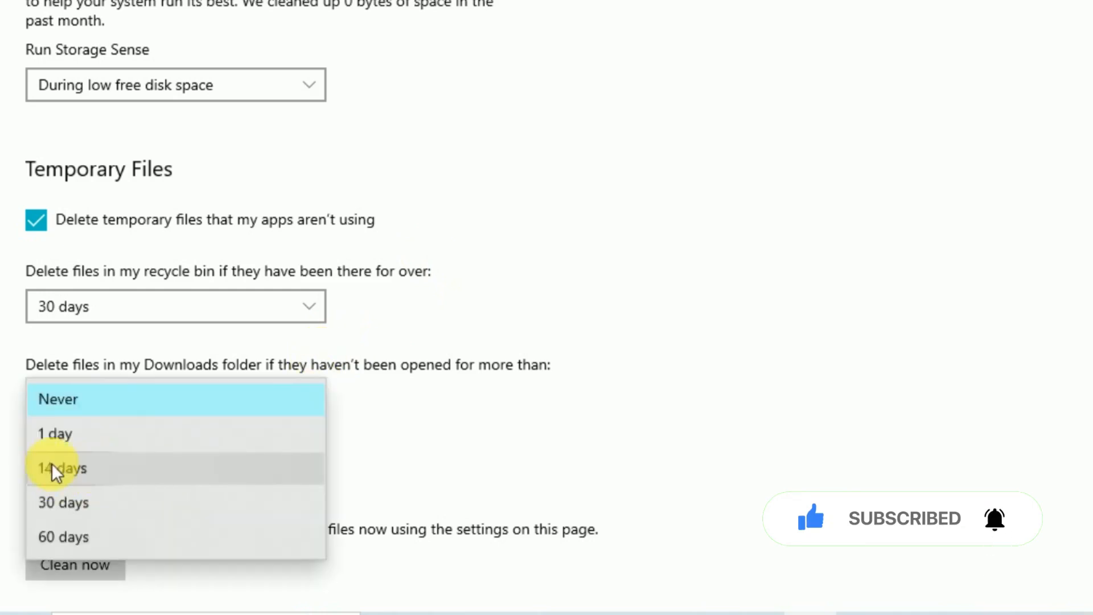
pyautogui.click(51, 468)
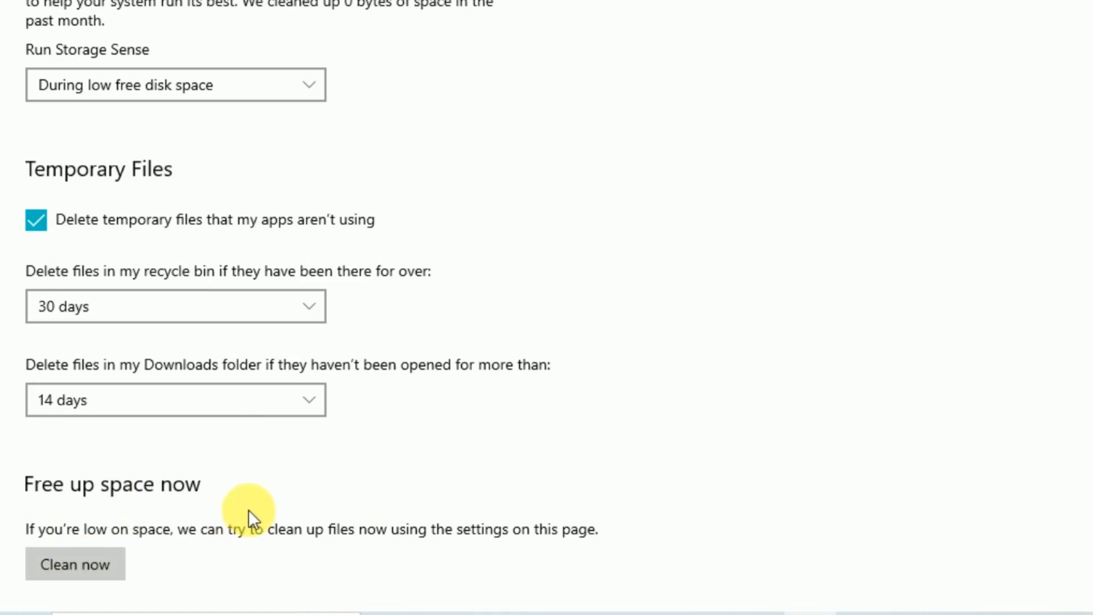
pyautogui.click(305, 307)
pyautogui.click(305, 307)
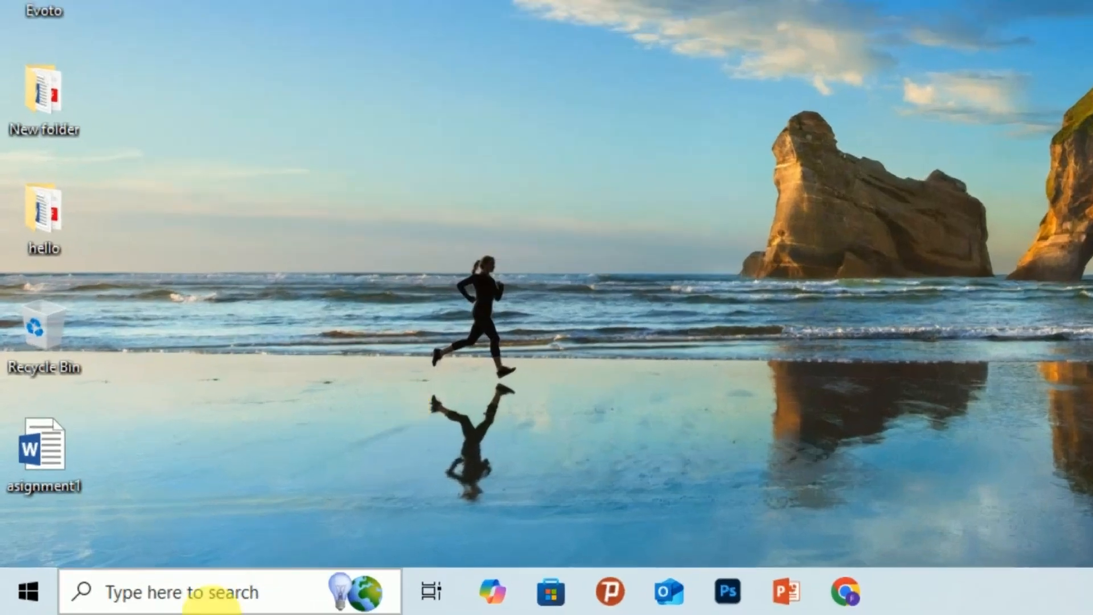
# - Search Windows for "storage" and open Storage settings
pyautogui.click(118, 599)
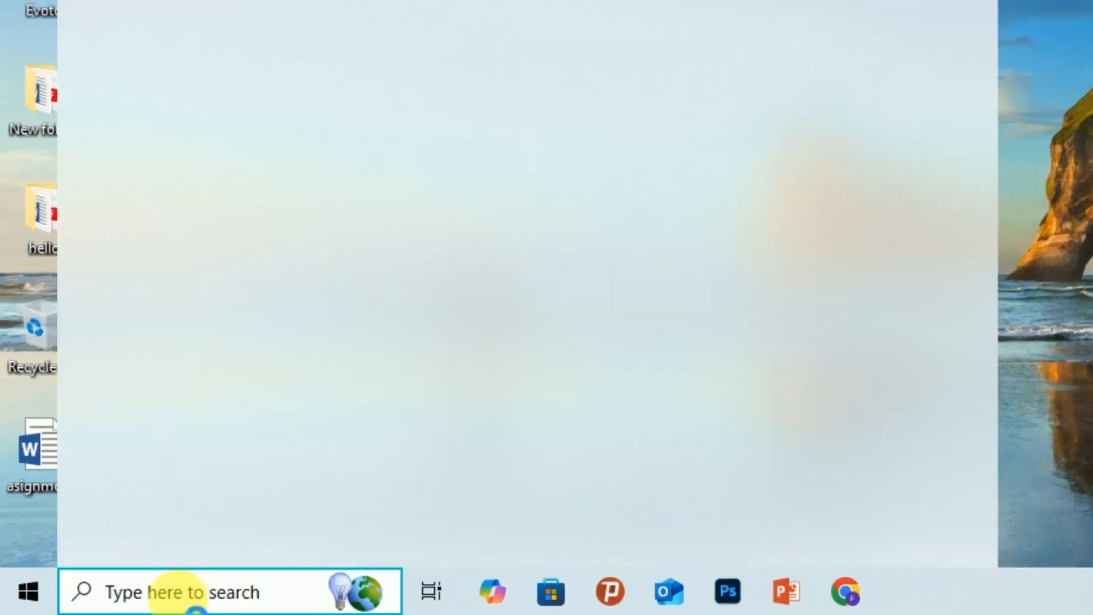
pyautogui.write('storage')
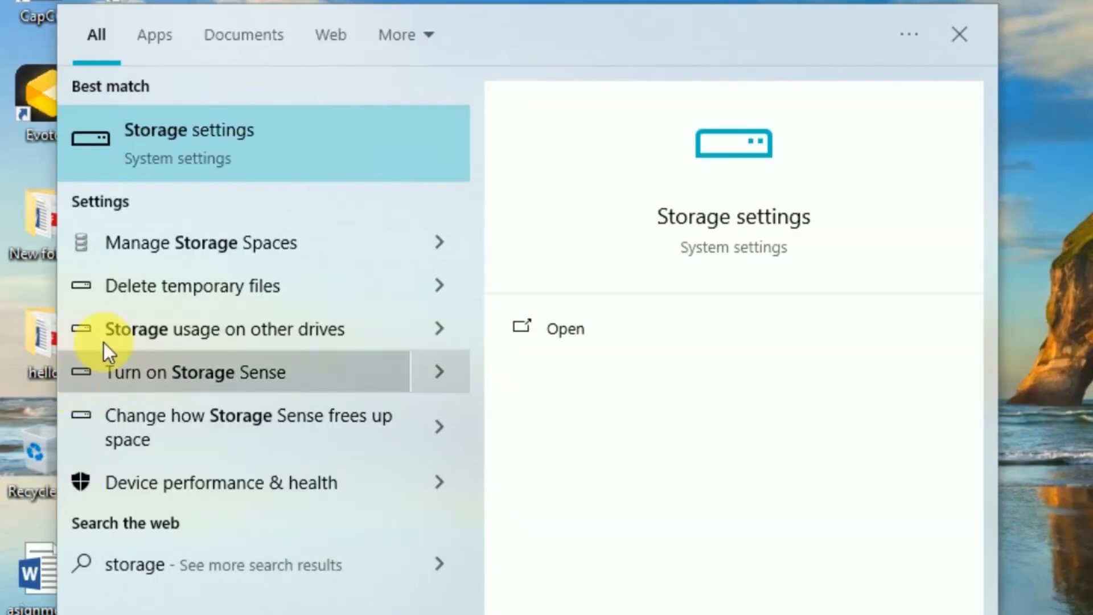
pyautogui.click(201, 151)
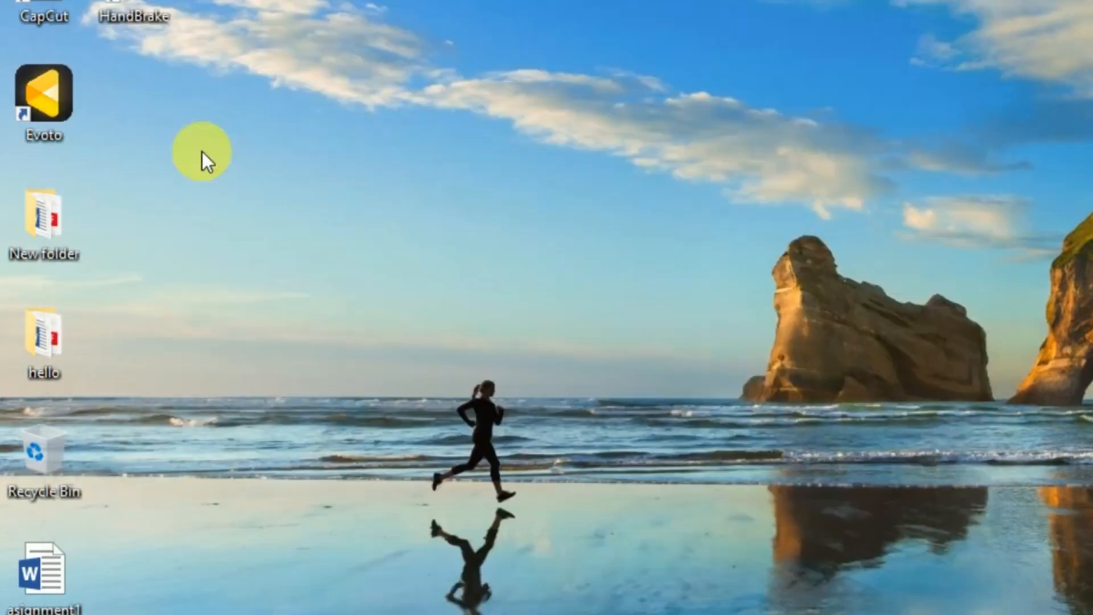